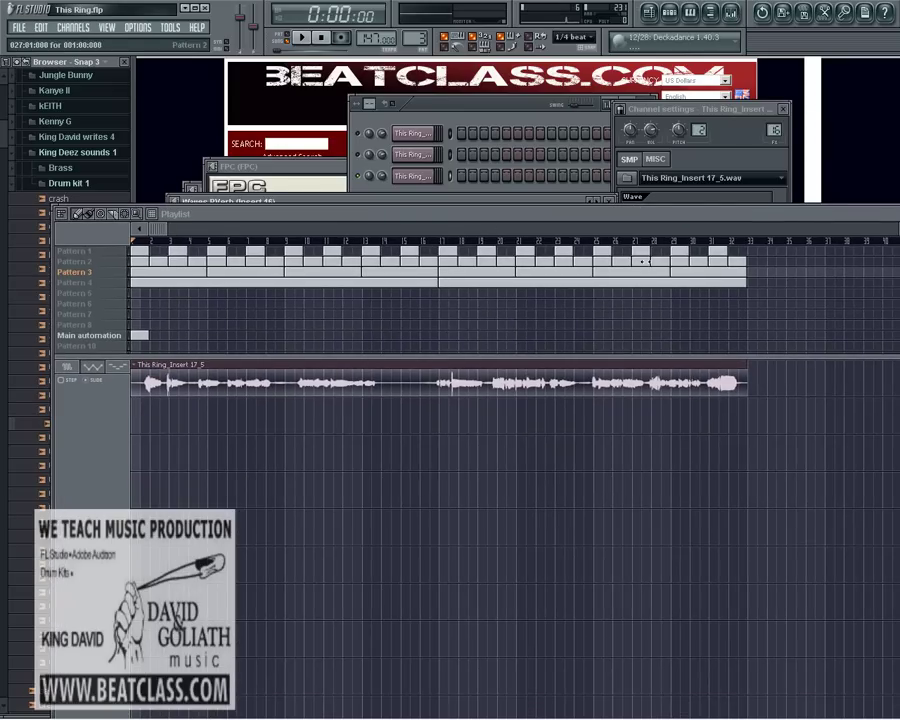
# - Show the mixer and place it just below the audio clip in the playlist
pyautogui.press('F9')
pyautogui.moveTo(720, 155); pyautogui.dragTo(645, 412)
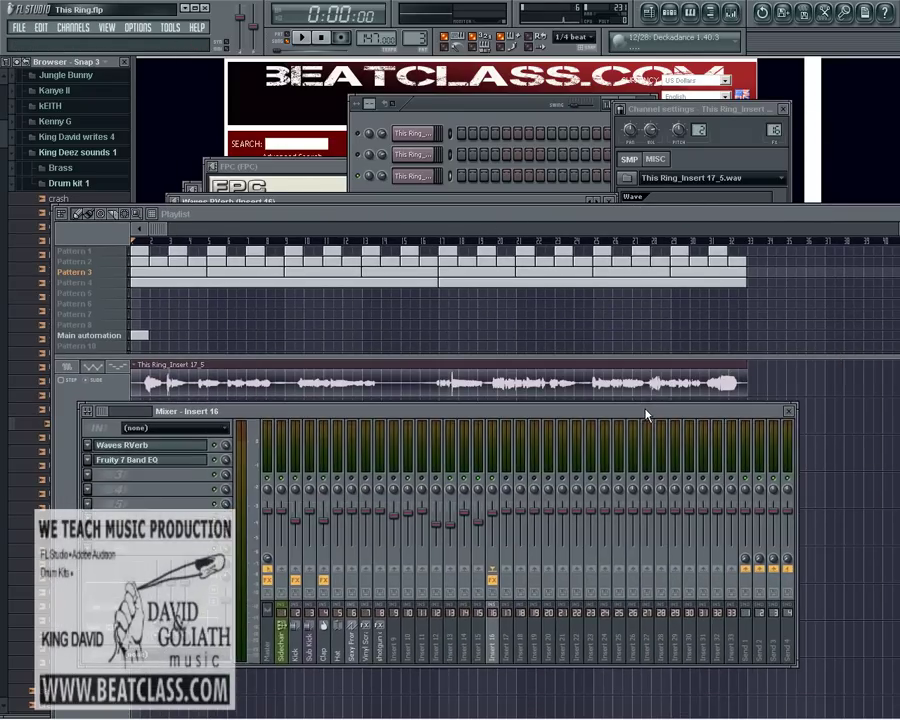
pyautogui.moveTo(566, 412); pyautogui.dragTo(595, 411)
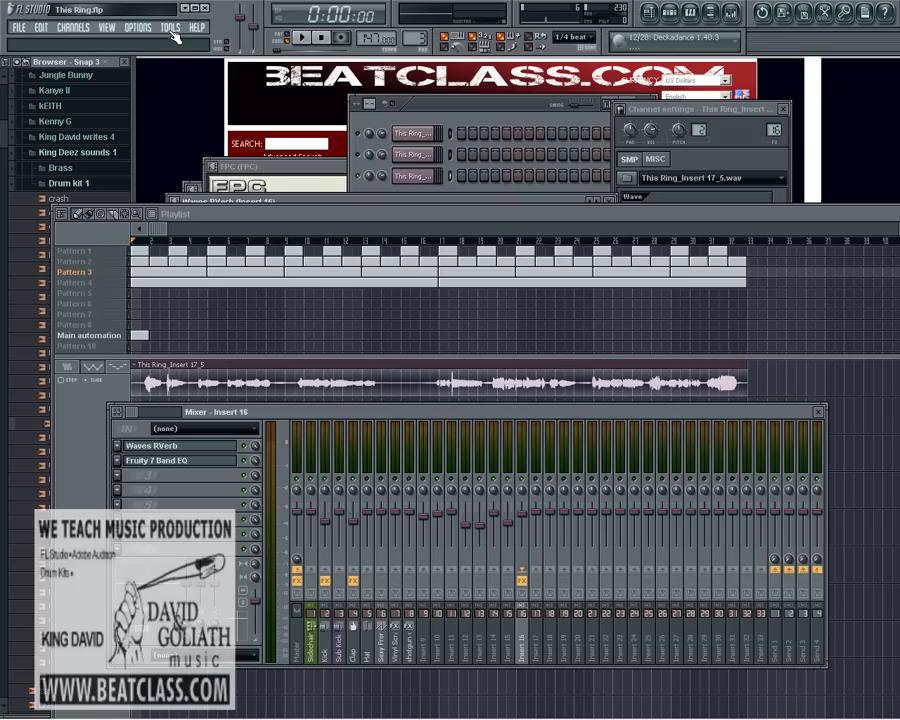
# - Set the audio output device to M-Audio FW ASIO and close the settings
pyautogui.click(137, 27)
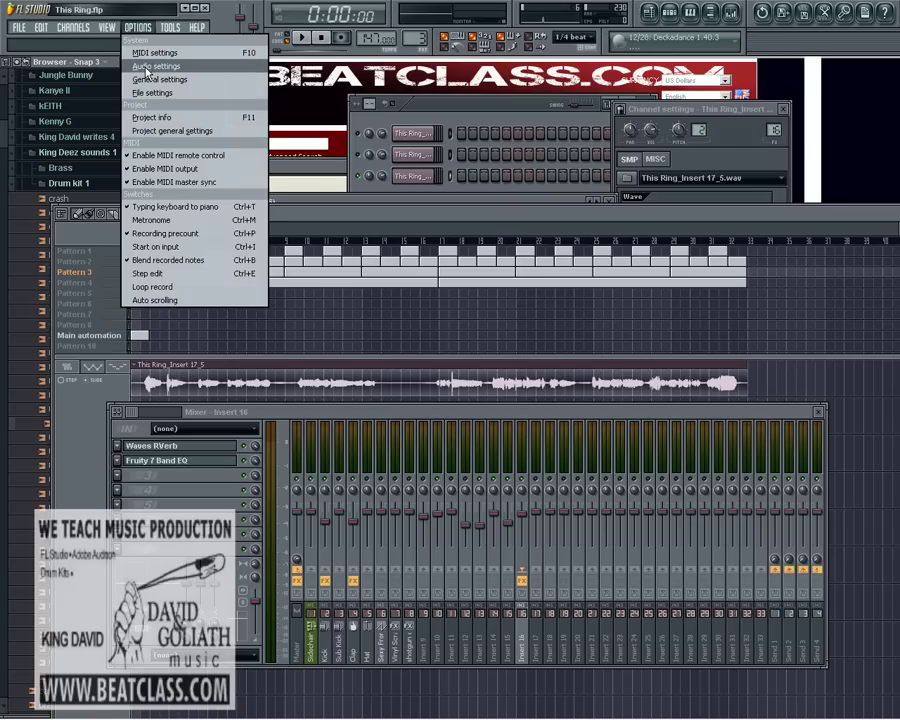
pyautogui.click(146, 67)
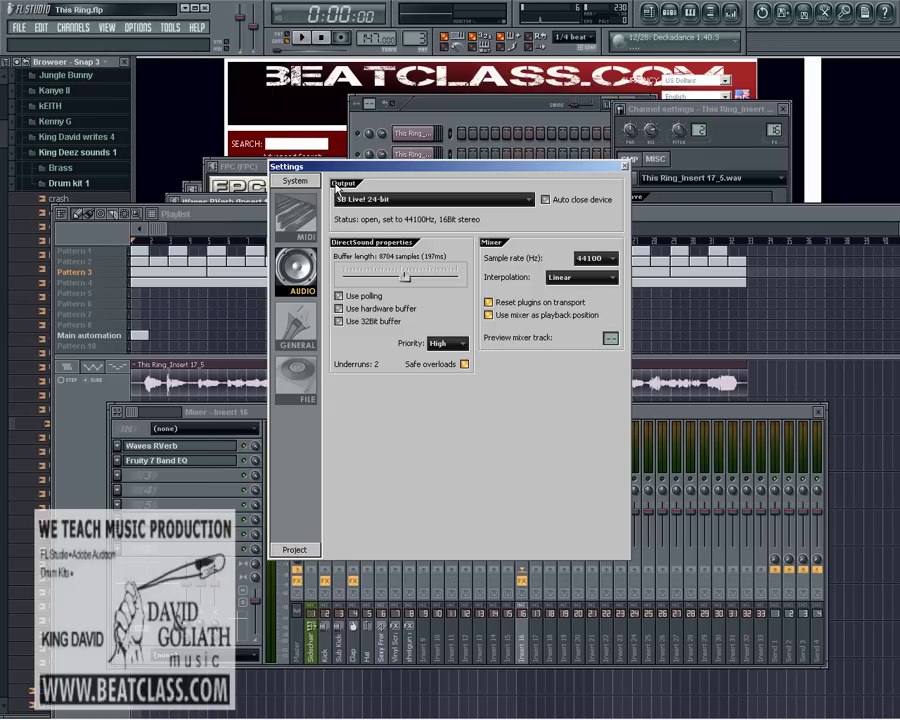
pyautogui.click(520, 199)
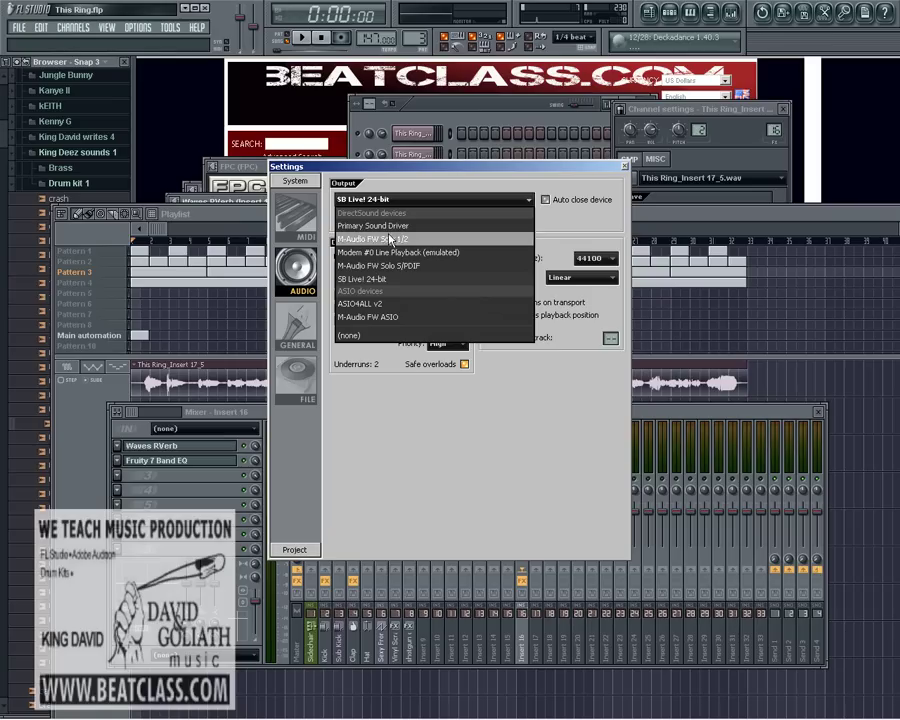
pyautogui.click(348, 317)
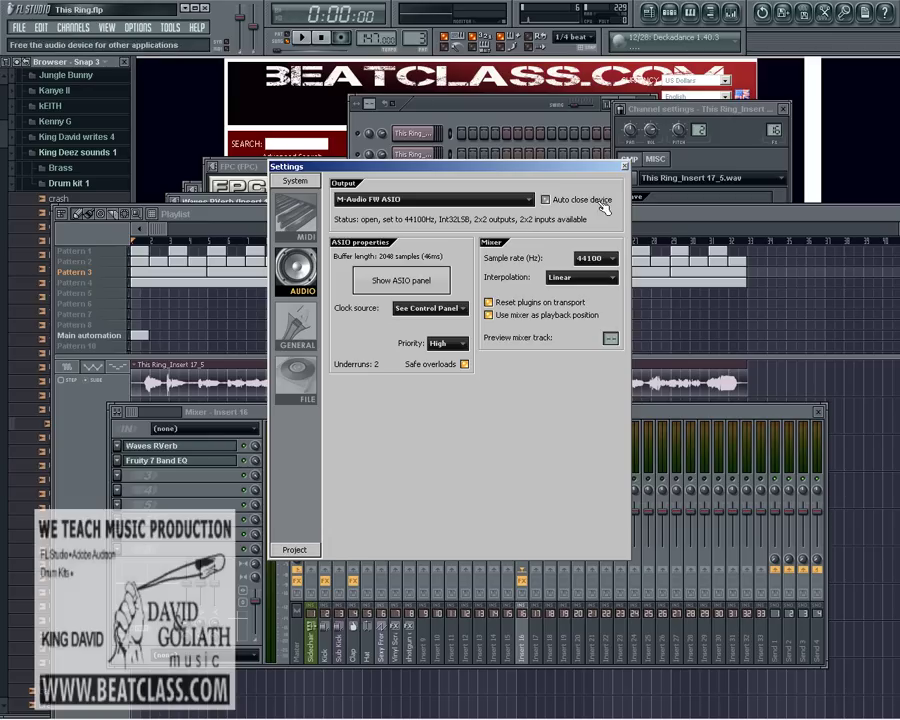
pyautogui.click(624, 166)
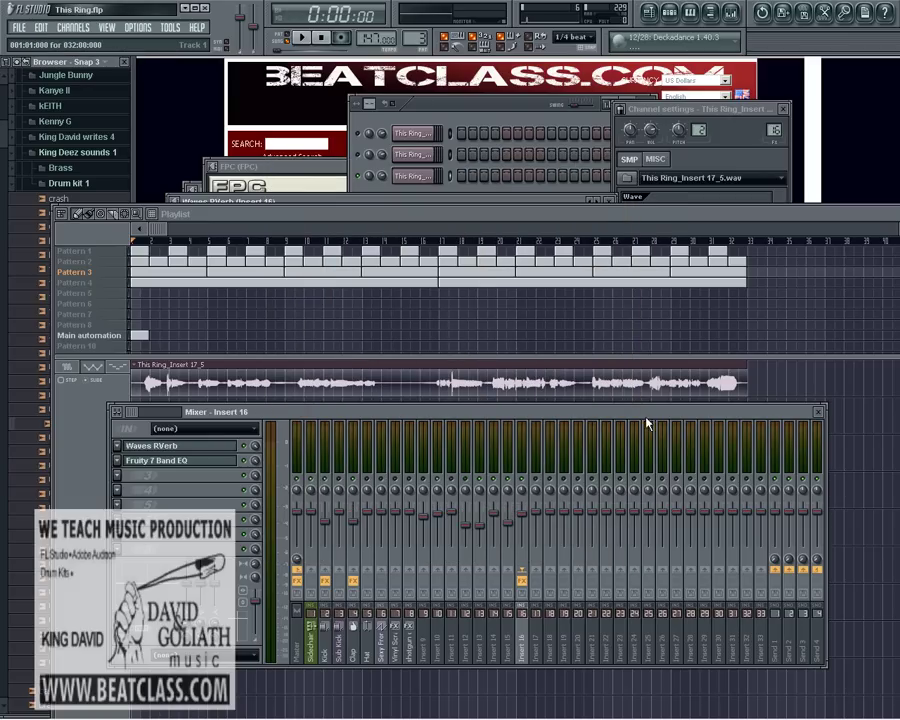
# - Arm mixer track Insert 17 for recording with the stereo input FW Solo Analog In 1 - FW Solo Analog In 2
pyautogui.moveTo(646, 423); pyautogui.dragTo(583, 257)
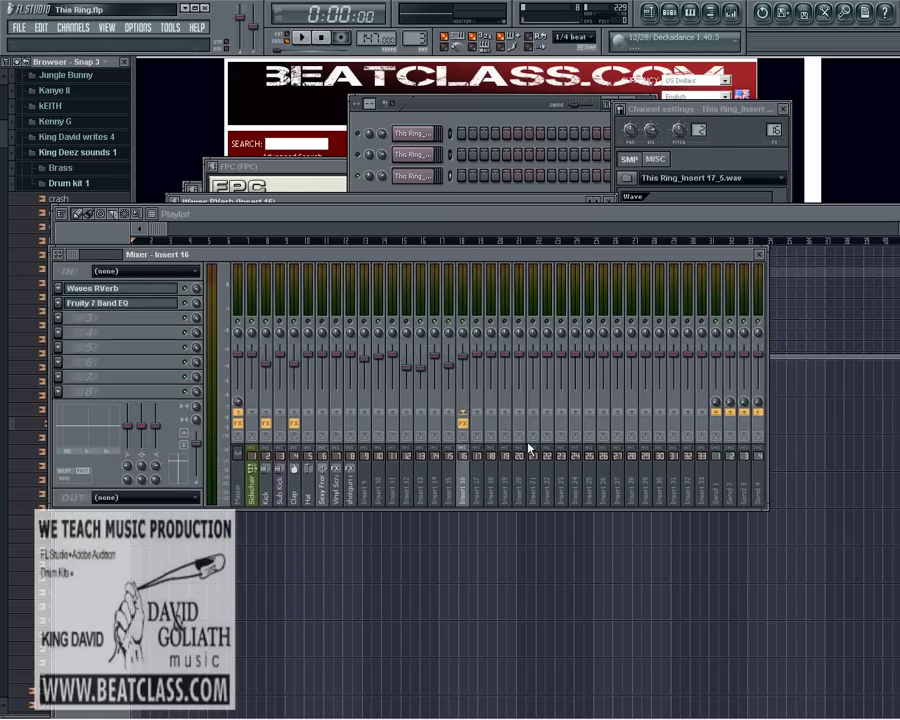
pyautogui.click(485, 486)
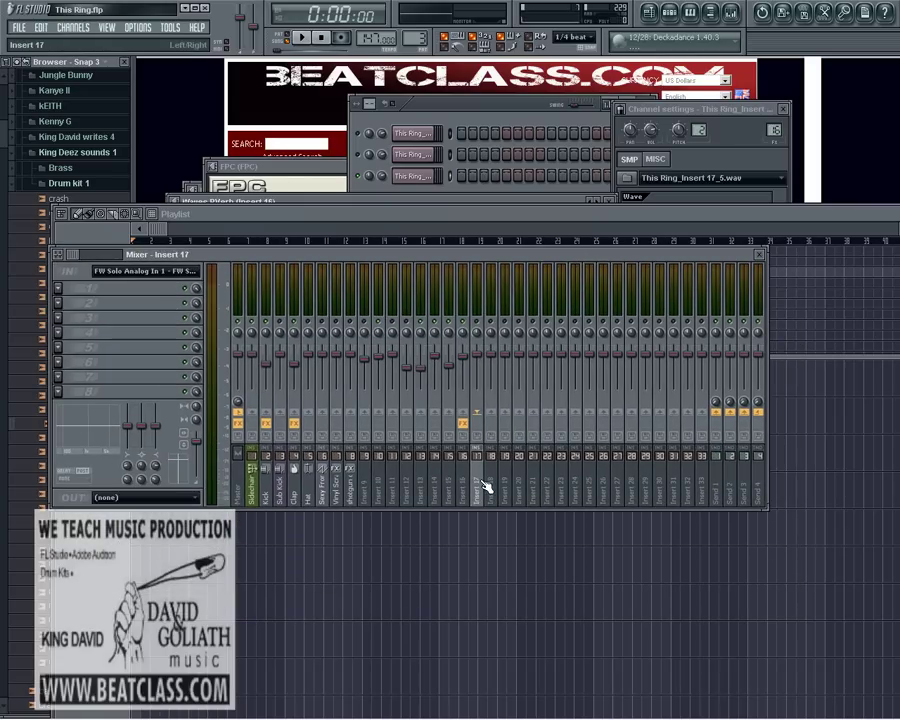
pyautogui.moveTo(404, 257); pyautogui.dragTo(391, 163)
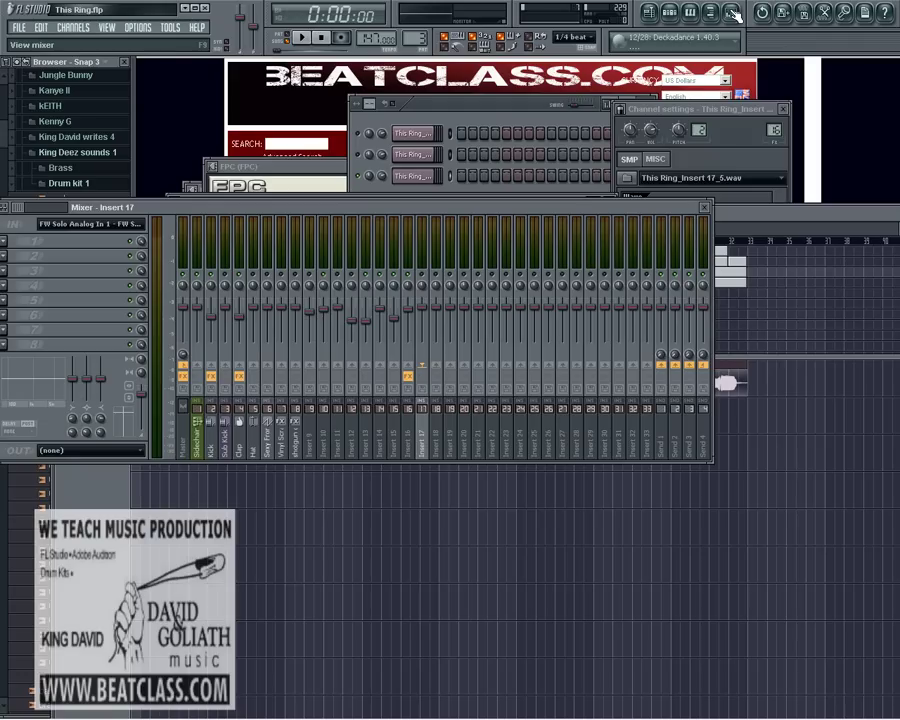
pyautogui.press('Left')
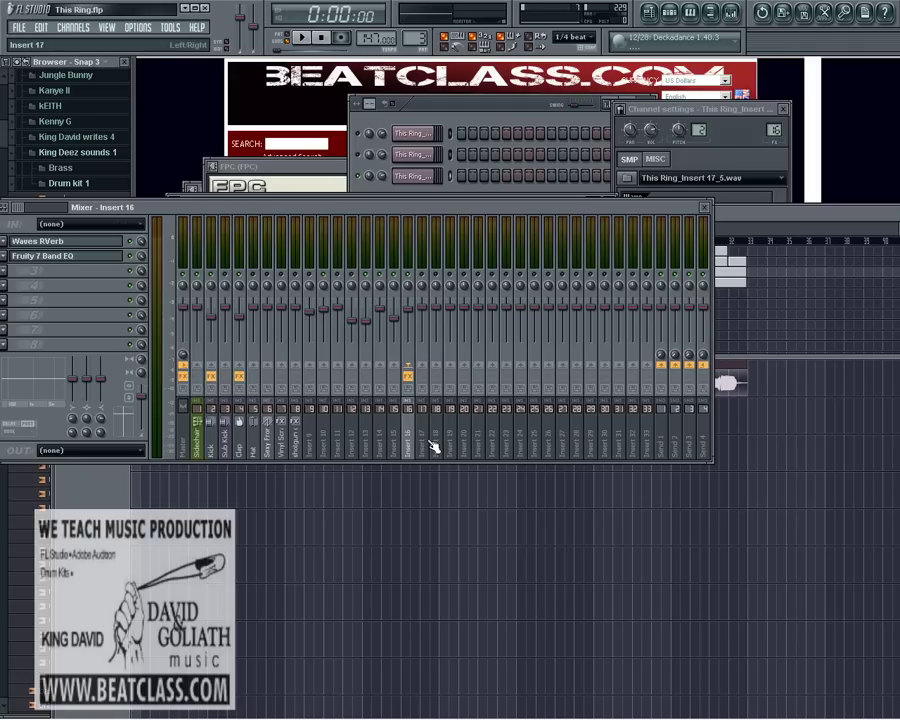
pyautogui.moveTo(397, 209); pyautogui.dragTo(445, 252)
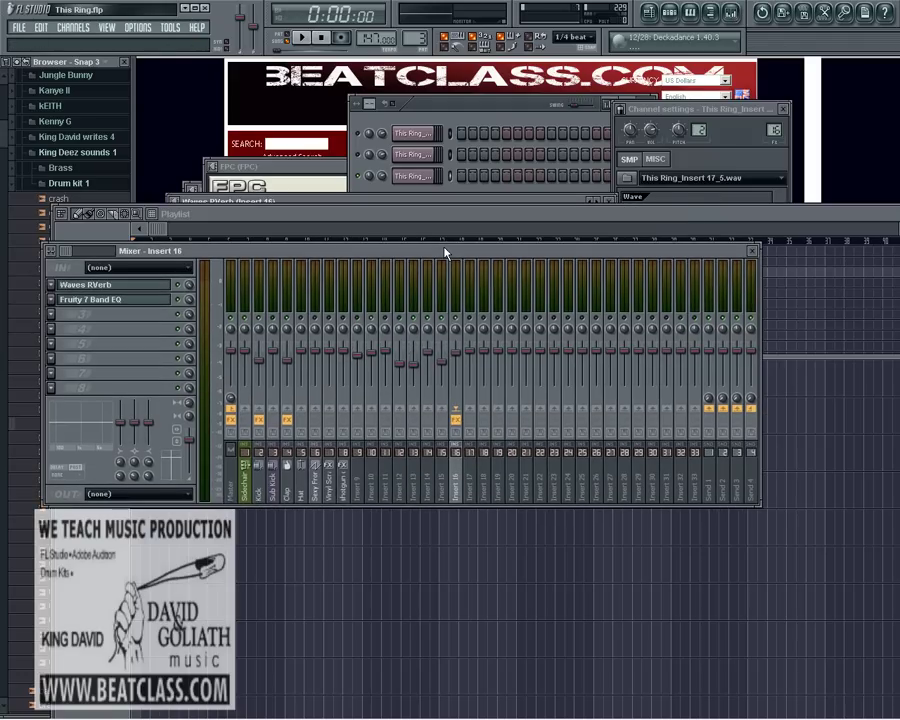
pyautogui.click(476, 492)
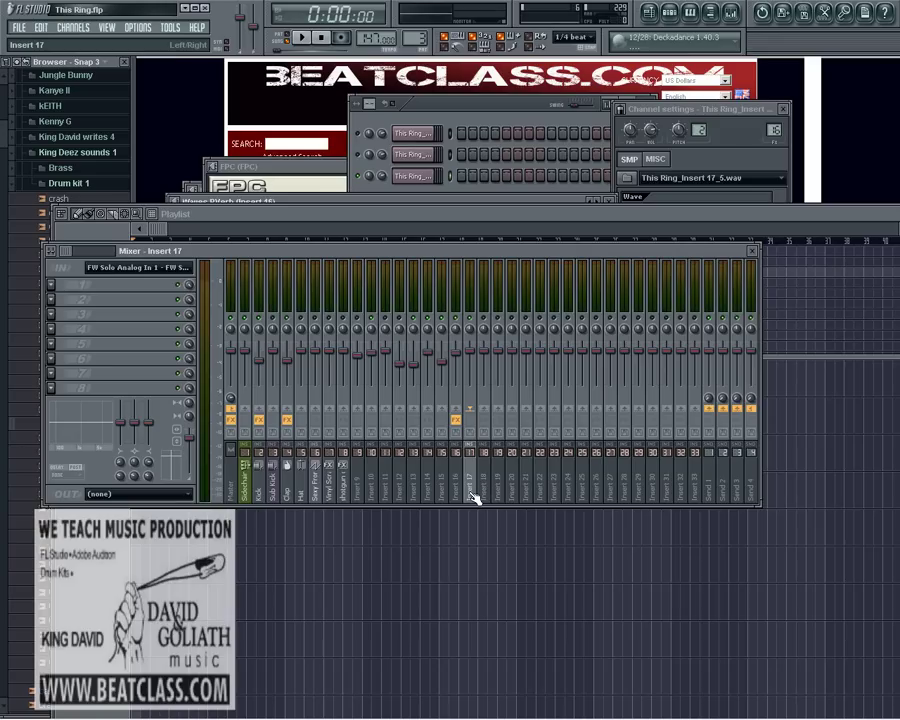
pyautogui.click(471, 434)
pyautogui.click(125, 268)
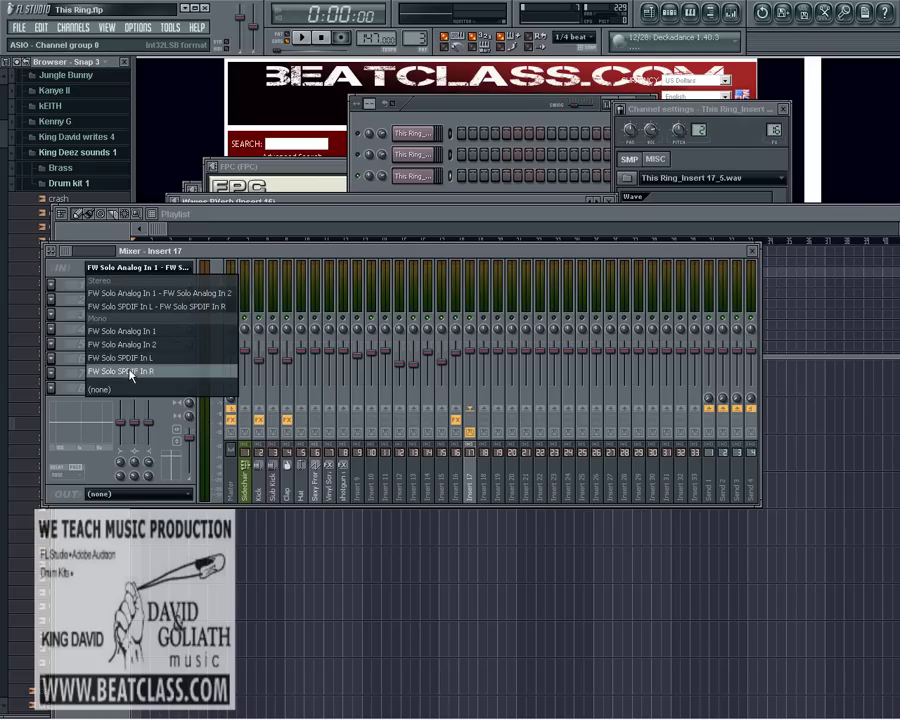
pyautogui.click(135, 295)
pyautogui.moveTo(325, 255); pyautogui.dragTo(425, 416)
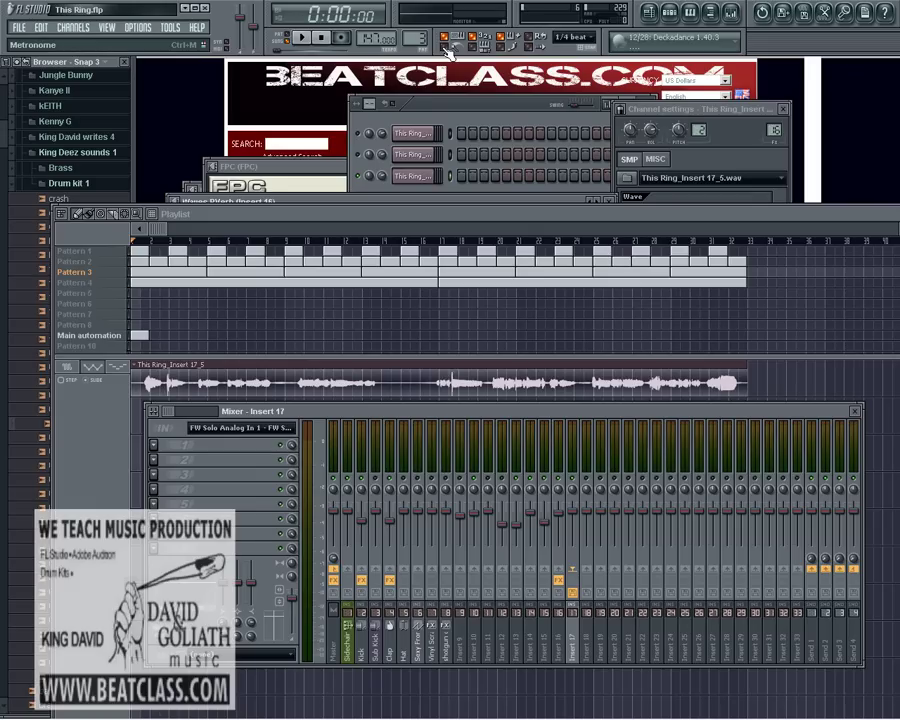
# - Select mixer track Insert 16 and set playback to song mode
pyautogui.press('Left')
pyautogui.click(290, 42)
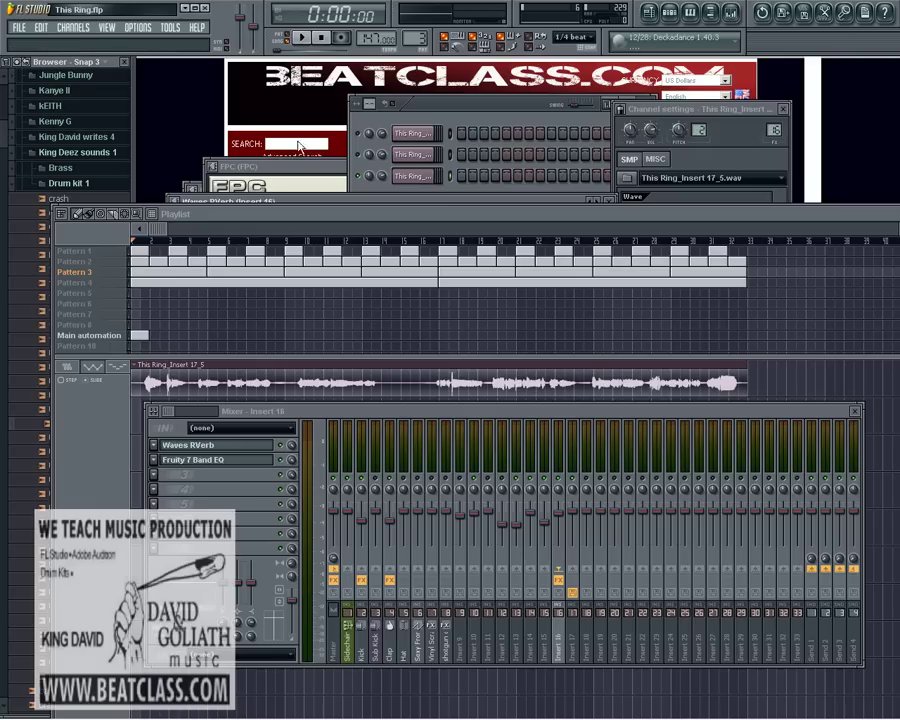
pyautogui.moveTo(316, 416); pyautogui.dragTo(281, 495)
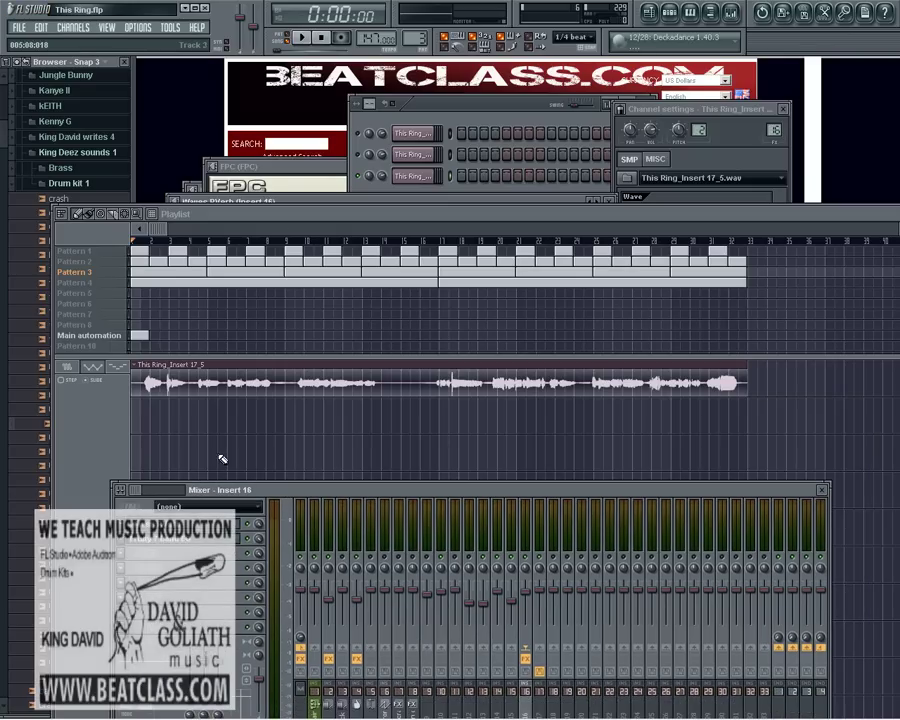
pyautogui.click(291, 40)
pyautogui.click(296, 39)
# - Switch the recording mode on and back off, with the mixer placed below the audio clip
pyautogui.moveTo(365, 492); pyautogui.dragTo(372, 468)
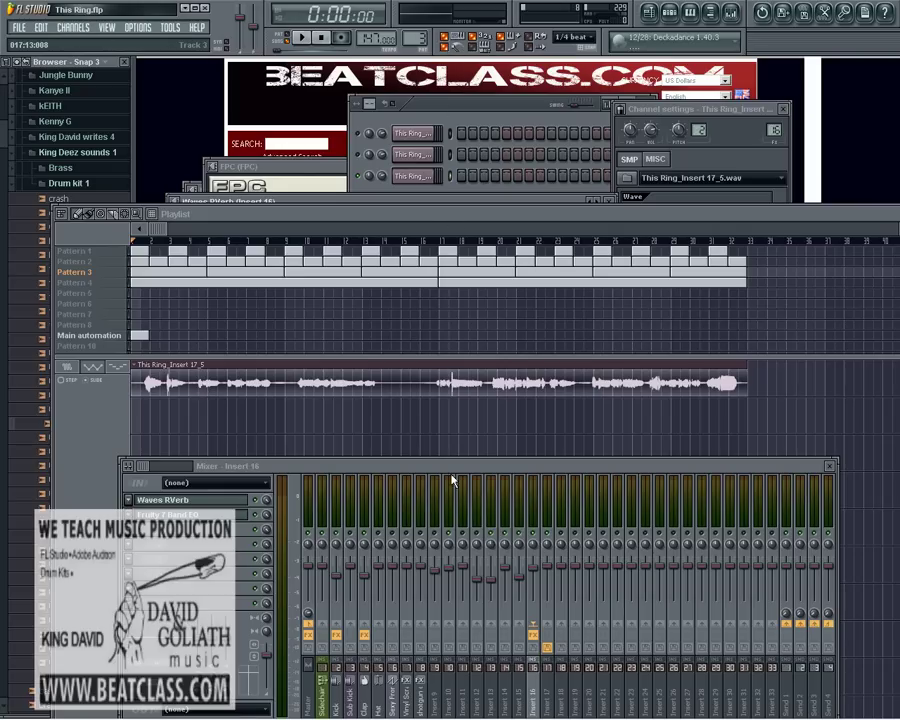
pyautogui.moveTo(450, 471); pyautogui.dragTo(423, 424)
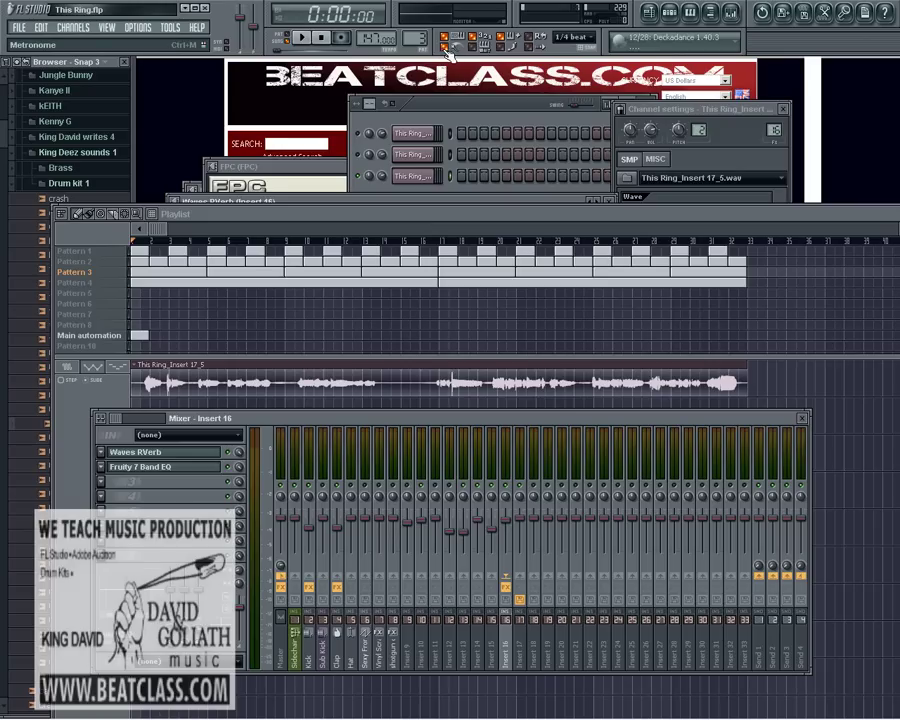
pyautogui.click(342, 41)
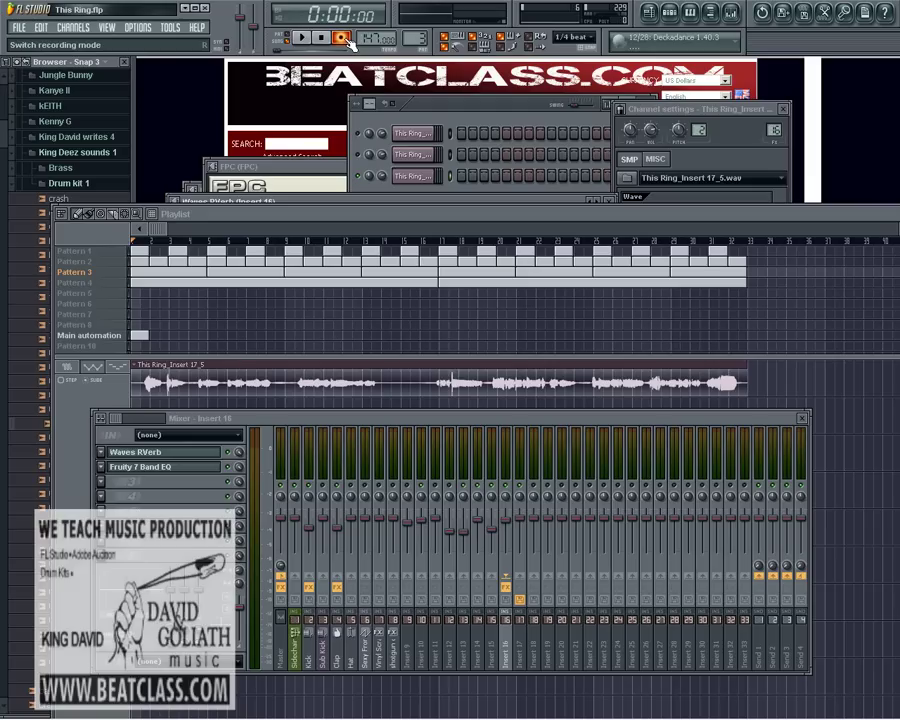
pyautogui.click(342, 39)
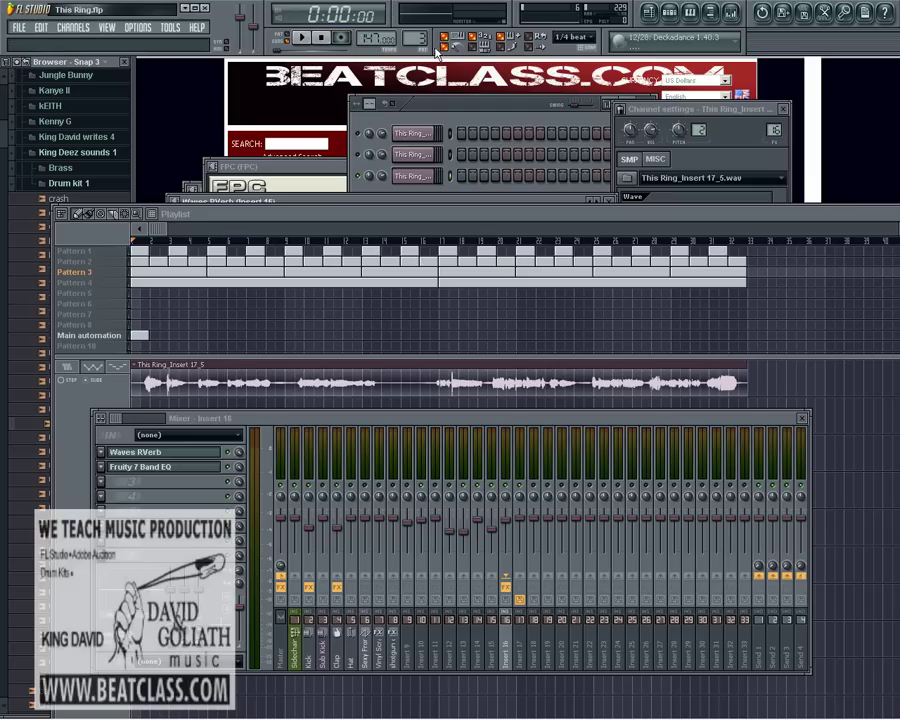
# - Bring the channel list into view above the playlist, mute the third audio clip channel and start song playback
pyautogui.moveTo(494, 418); pyautogui.dragTo(511, 468)
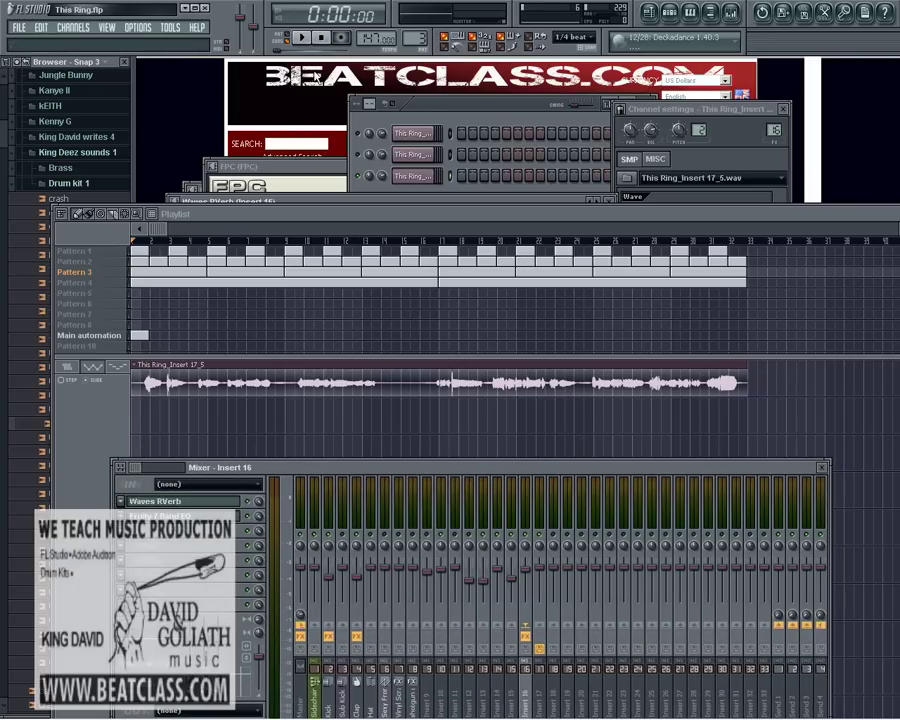
pyautogui.moveTo(378, 213); pyautogui.dragTo(383, 247)
pyautogui.click(361, 177)
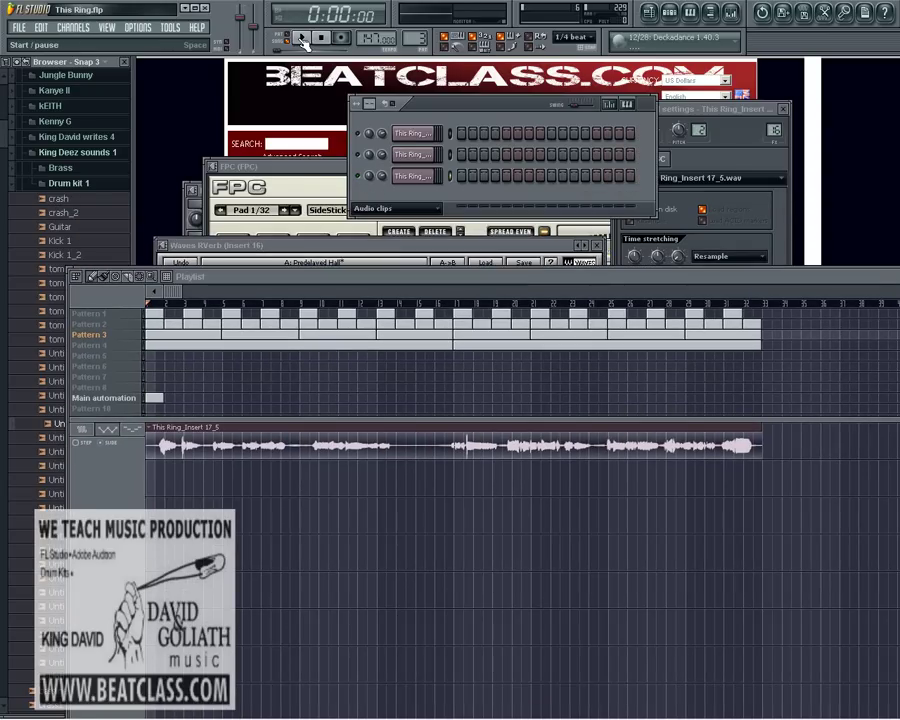
# - Change the audio output device to SB Live! 24-bit during playback, close the settings and stop the song
pyautogui.click(138, 27)
pyautogui.click(148, 65)
pyautogui.click(430, 199)
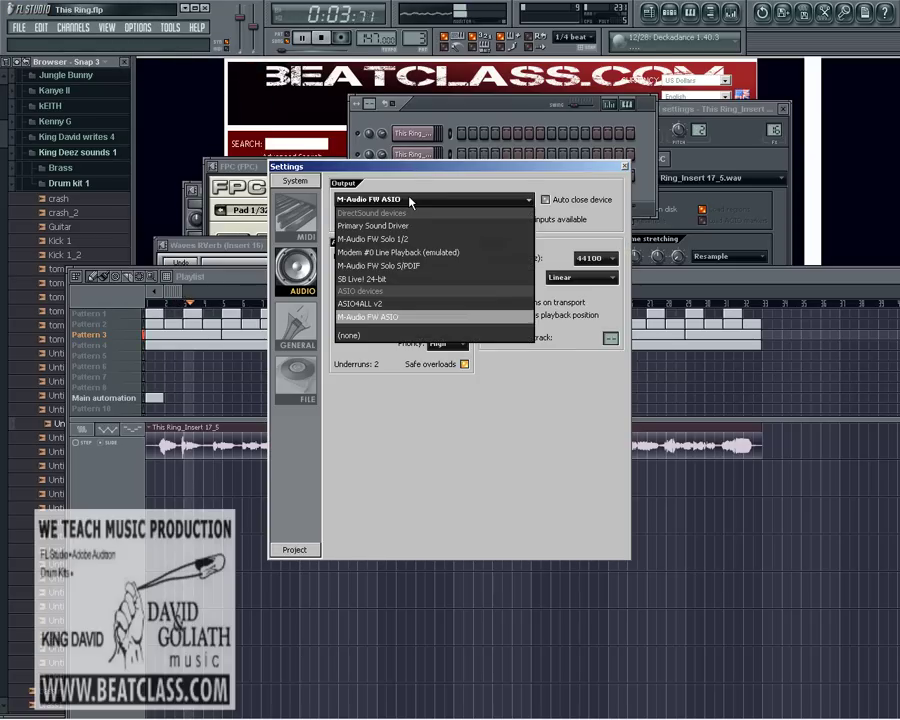
pyautogui.click(410, 279)
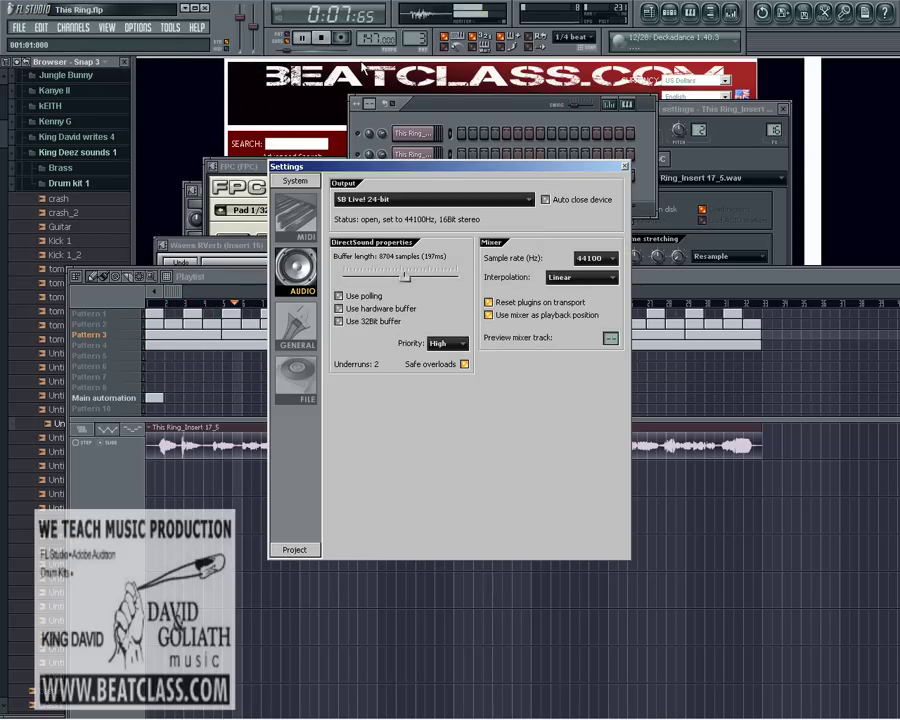
pyautogui.click(301, 36)
pyautogui.moveTo(406, 166); pyautogui.dragTo(475, 168)
pyautogui.click(693, 167)
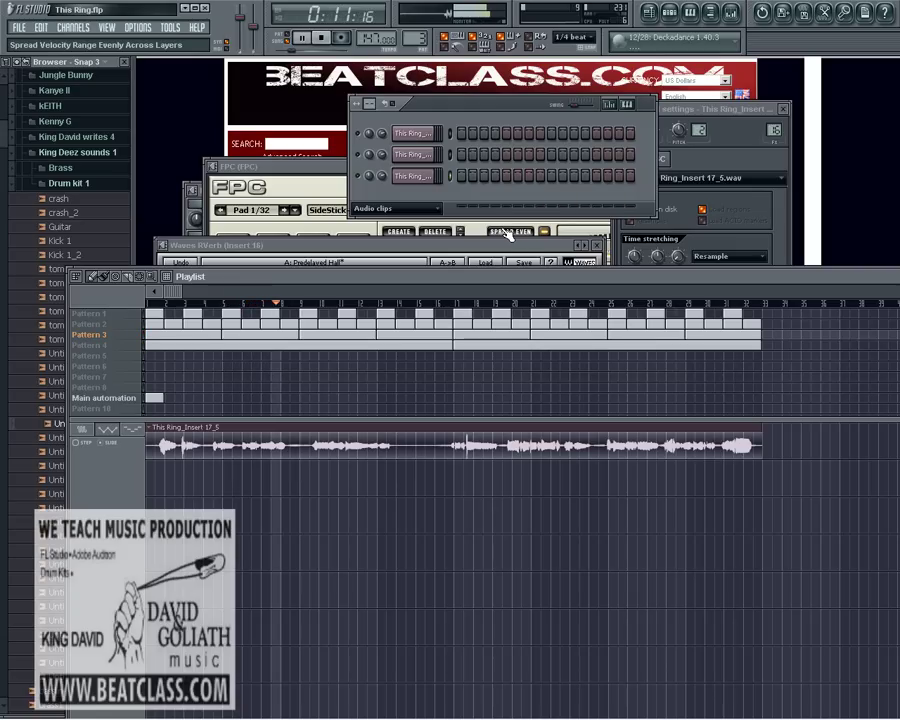
pyautogui.click(333, 43)
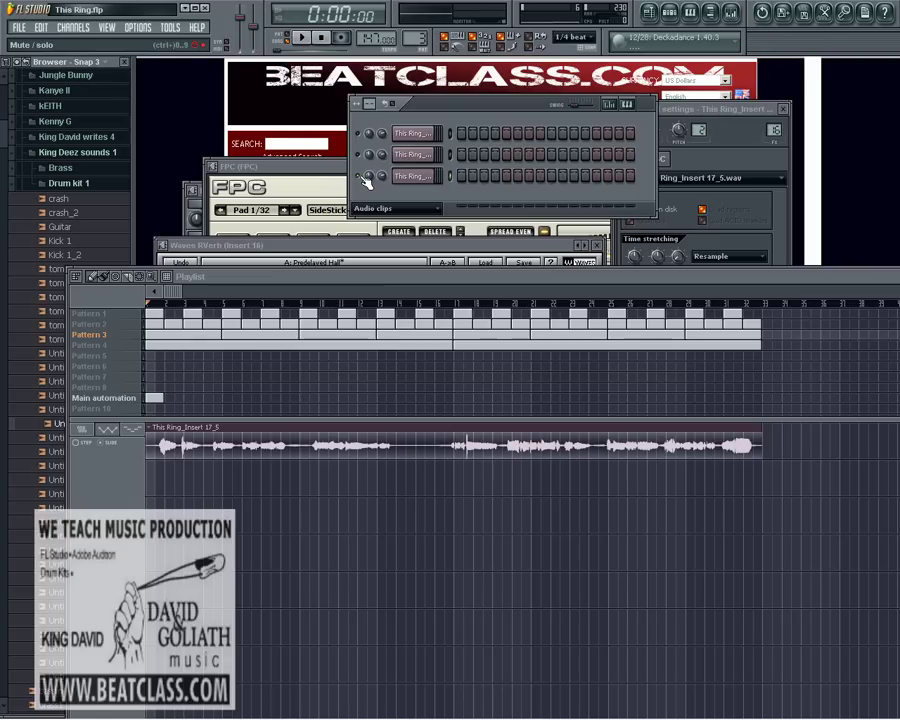
# - Open the channel settings of the This Ring_Insert 17_5 clip and arrange the windows so its full waveform is uncovered
pyautogui.moveTo(389, 277); pyautogui.dragTo(416, 250)
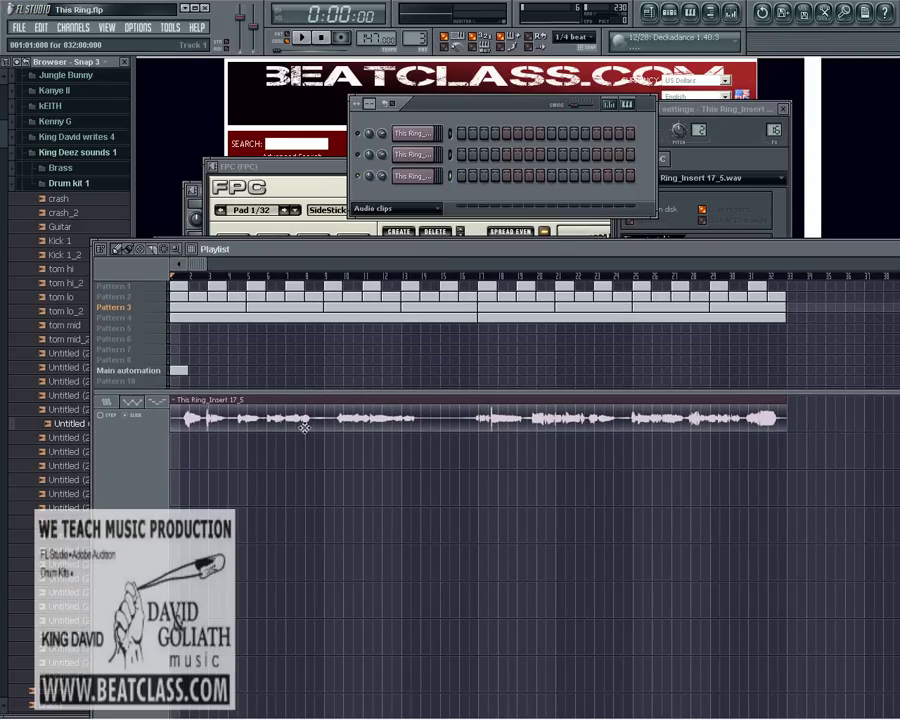
pyautogui.moveTo(447, 254); pyautogui.dragTo(461, 268)
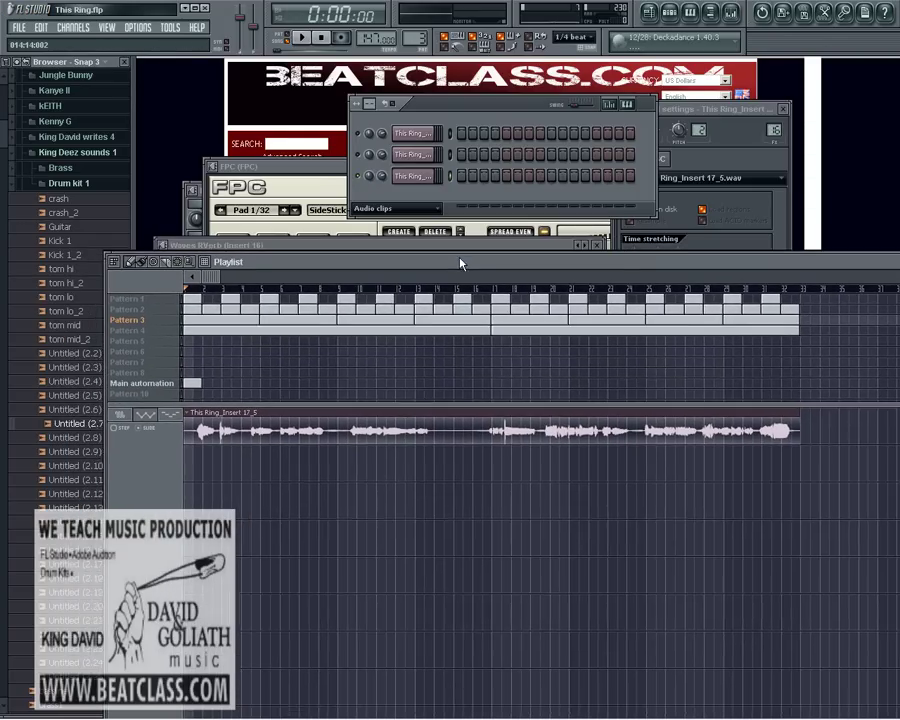
pyautogui.click(416, 177)
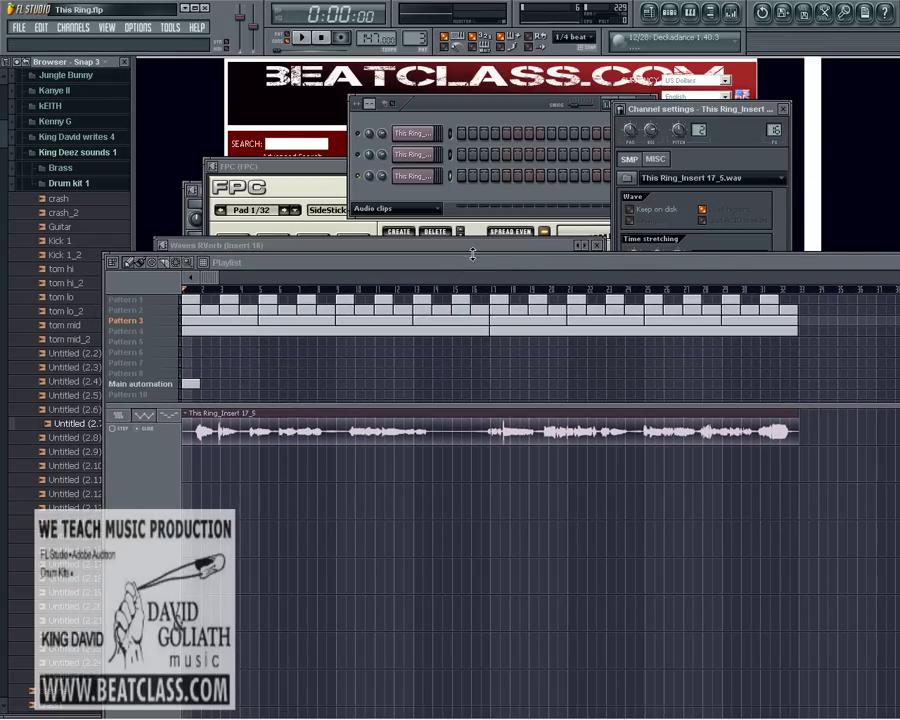
pyautogui.moveTo(470, 264); pyautogui.dragTo(436, 411)
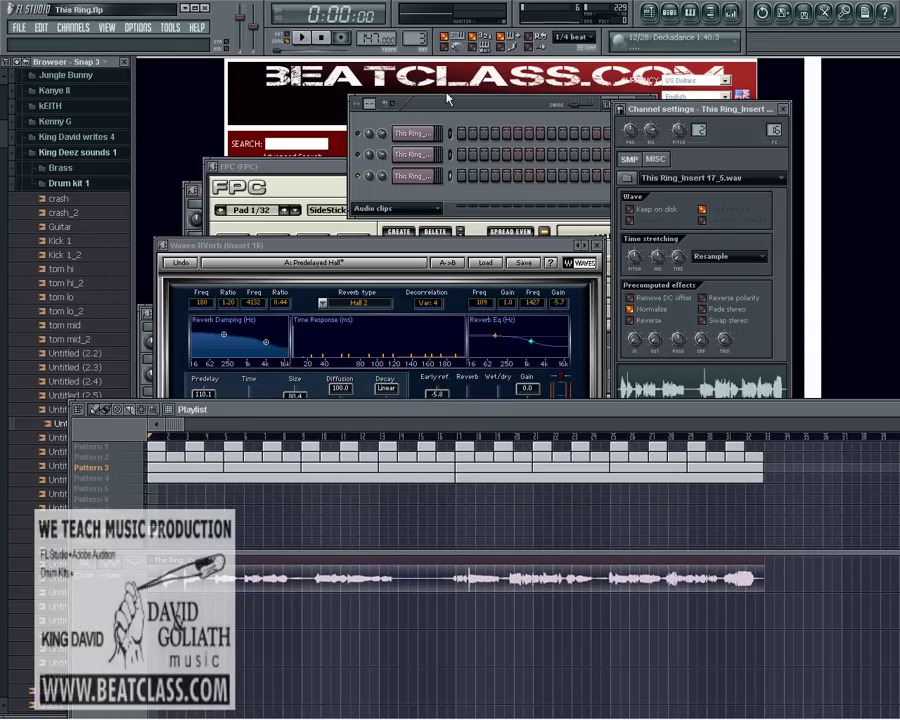
pyautogui.moveTo(449, 105); pyautogui.dragTo(329, 69)
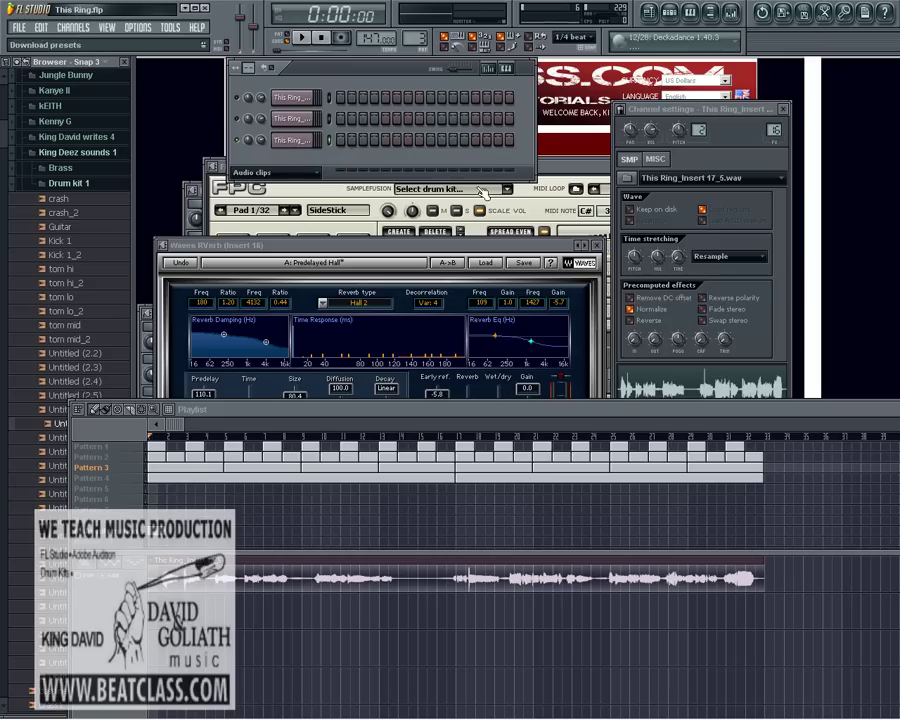
pyautogui.moveTo(621, 411); pyautogui.dragTo(597, 446)
pyautogui.moveTo(698, 117); pyautogui.dragTo(647, 78)
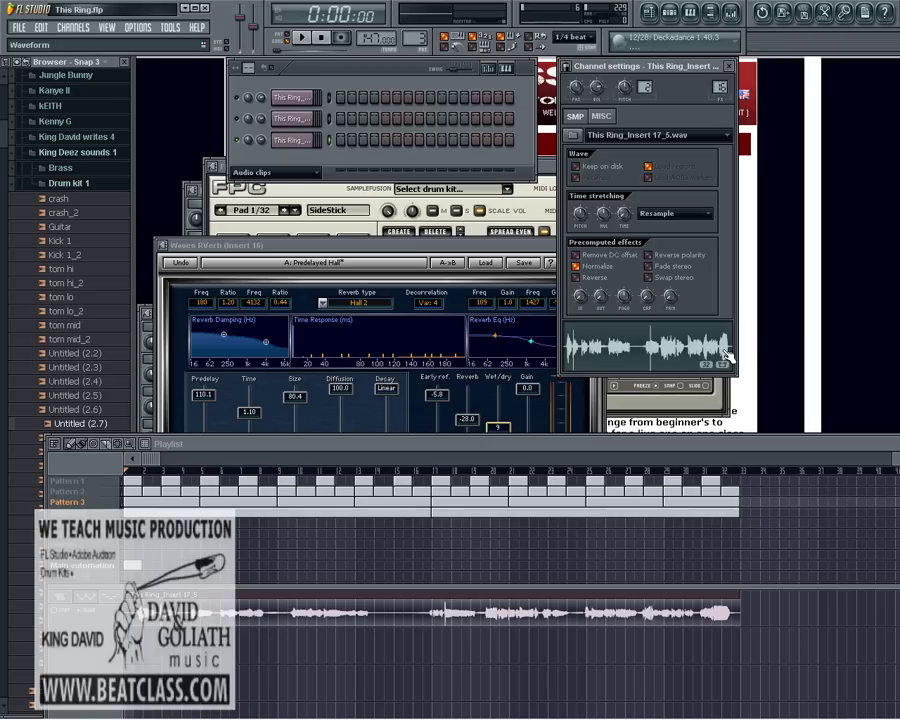
# - Switch Normalize off and back on for the This Ring_Insert 17_5 clip to compare its waveform
pyautogui.click(575, 266)
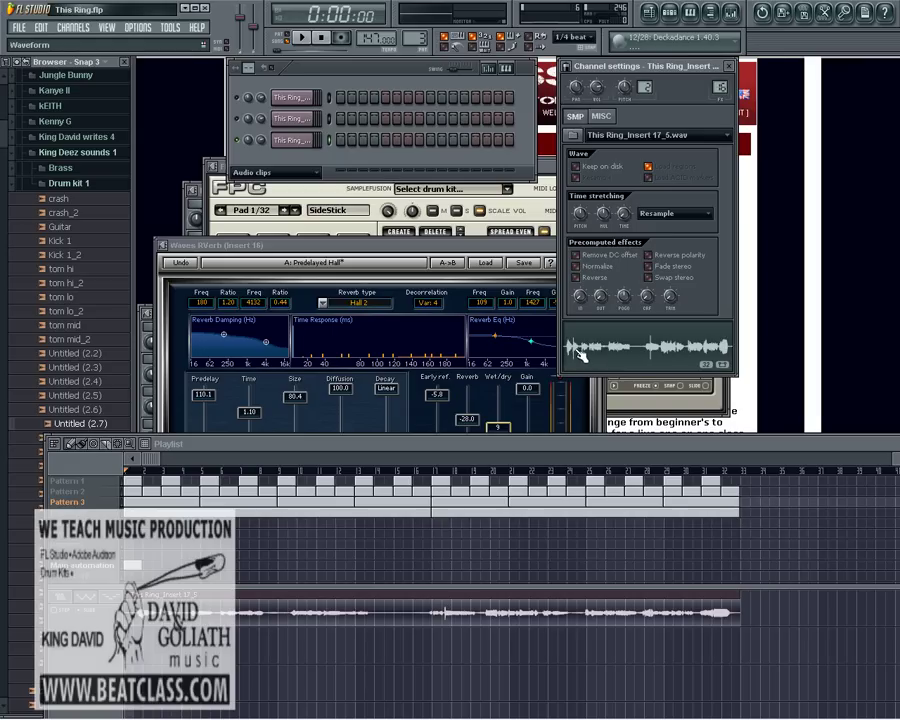
pyautogui.click(577, 267)
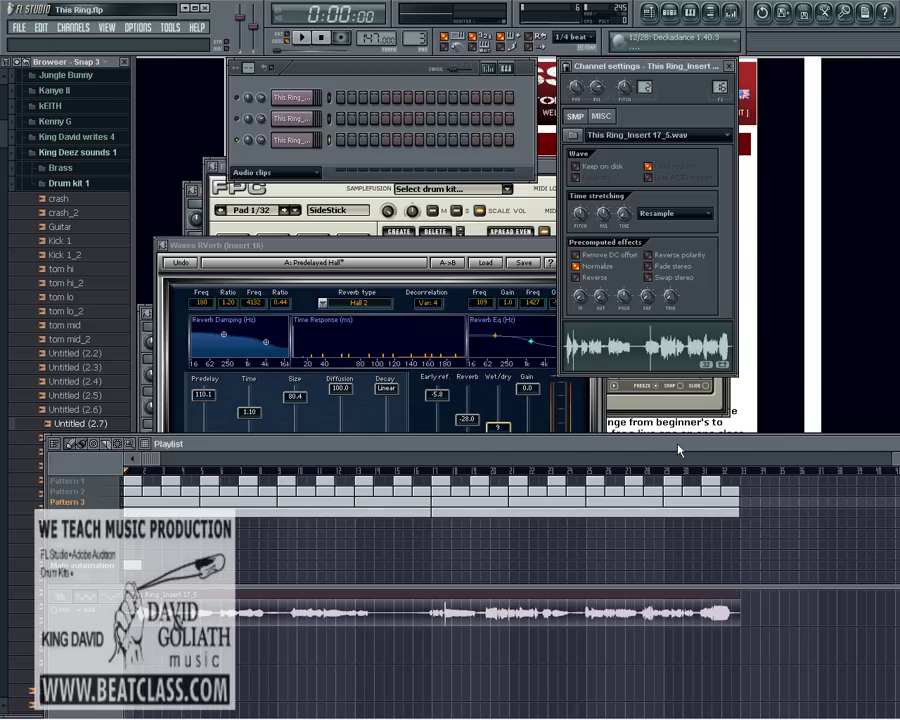
# - Adjust the playlist window's height on screen, bring up the mixer to view Insert 16's effects, and close the mixer
pyautogui.moveTo(676, 444); pyautogui.dragTo(676, 404)
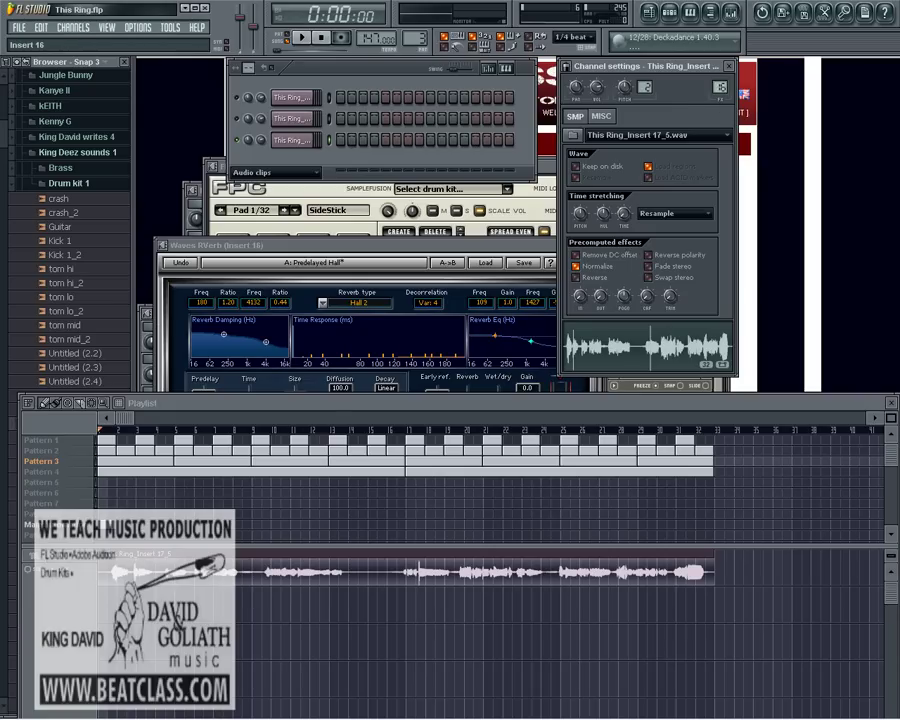
pyautogui.moveTo(705, 410); pyautogui.dragTo(705, 422)
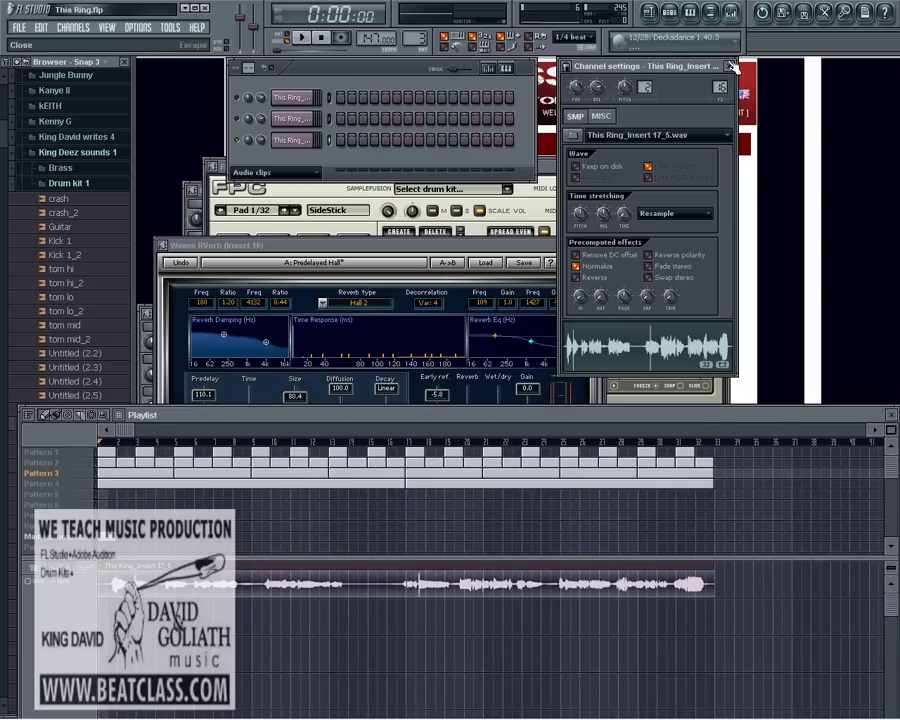
pyautogui.click(731, 14)
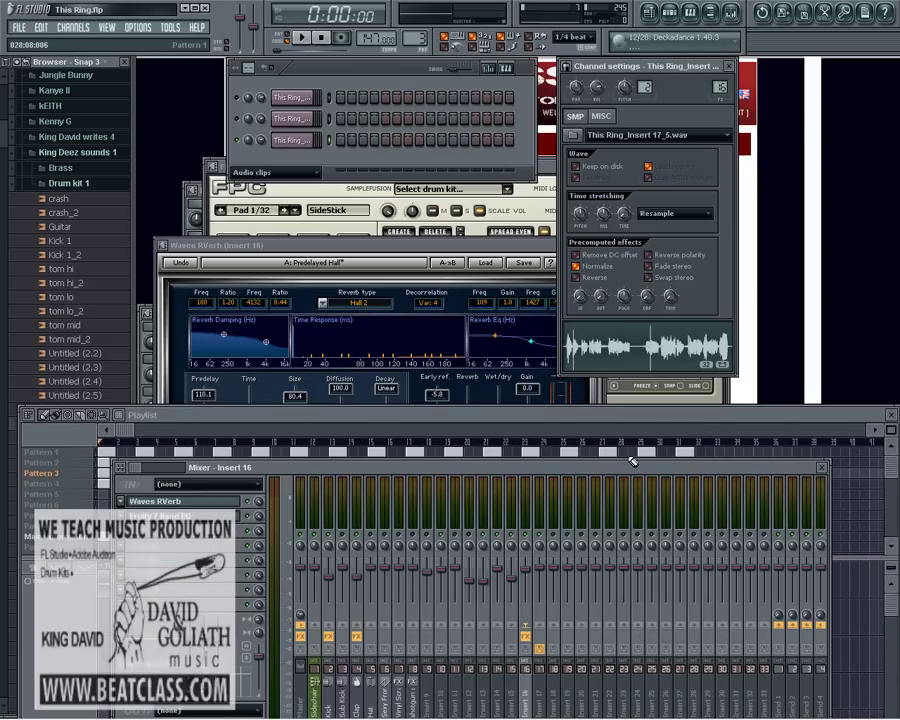
pyautogui.moveTo(633, 462); pyautogui.dragTo(655, 239)
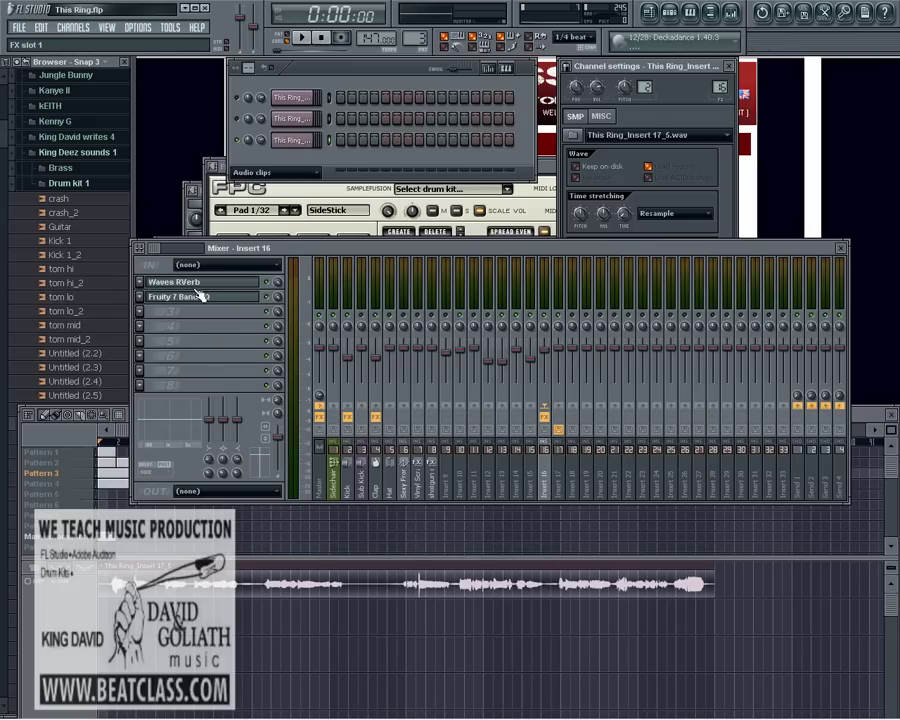
pyautogui.click(840, 247)
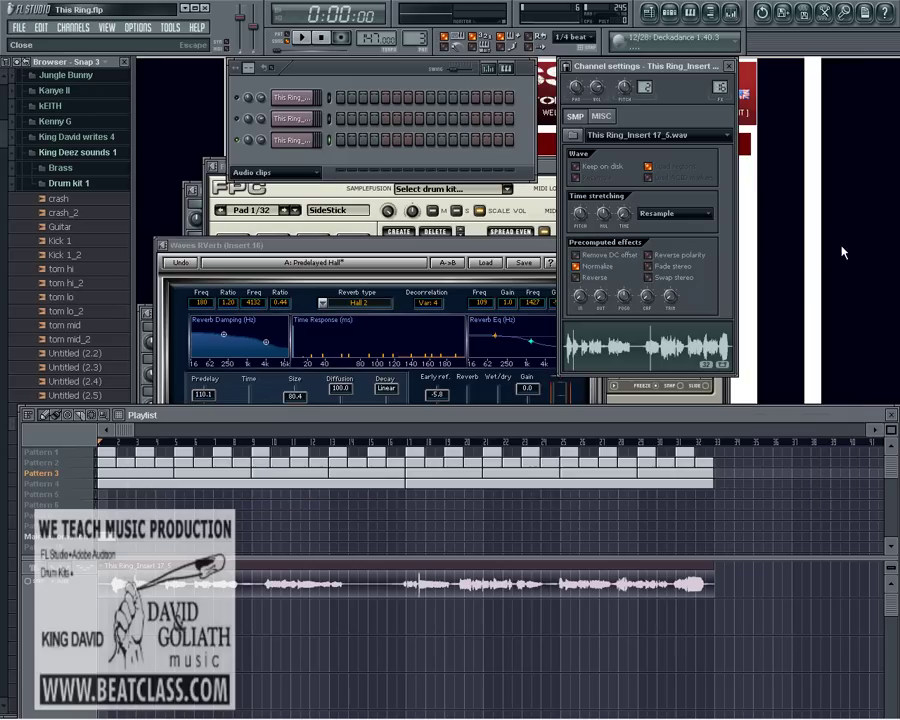
# - Reposition the clip's channel settings and the channel list above the playlist, hiding the channel list and showing it again
pyautogui.moveTo(668, 72); pyautogui.dragTo(614, 92)
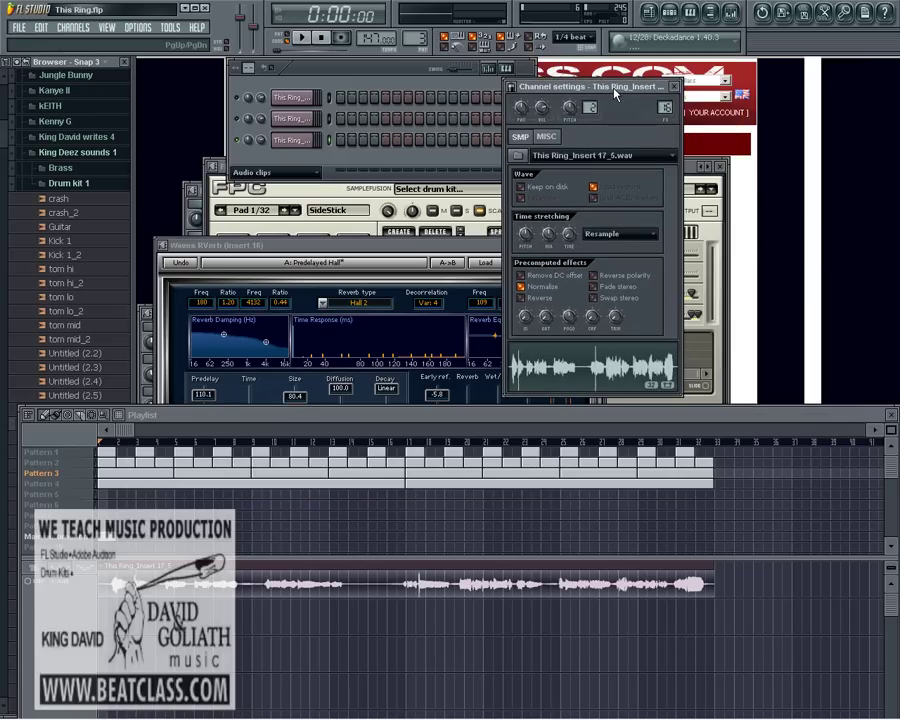
pyautogui.moveTo(664, 428)
pyautogui.mouseDown()
pyautogui.moveTo(656, 436)
pyautogui.moveTo(186, 428)
pyautogui.mouseUp()
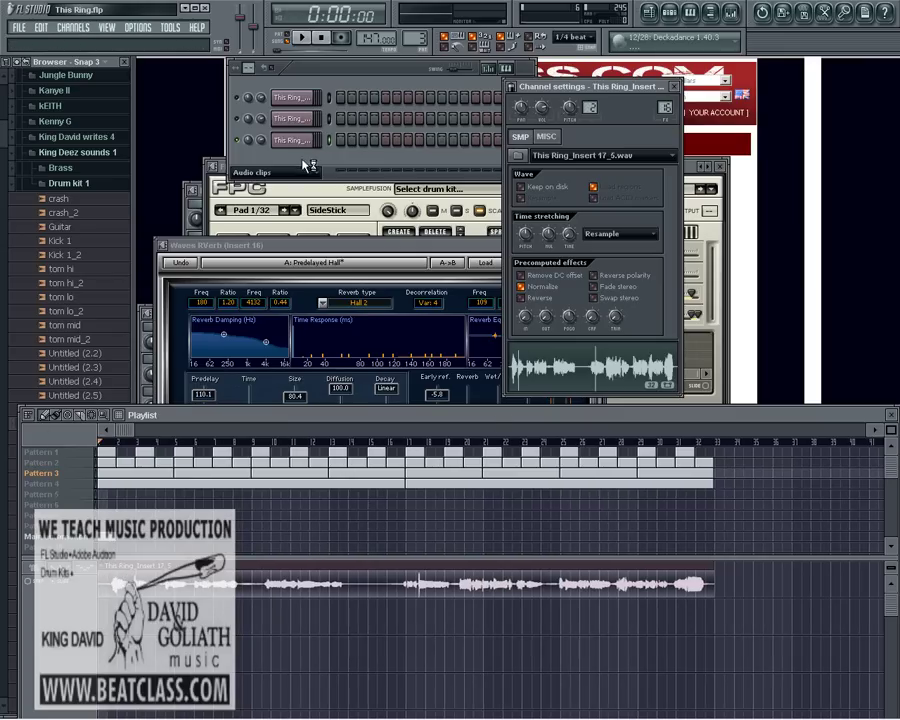
pyautogui.moveTo(324, 70); pyautogui.dragTo(309, 100)
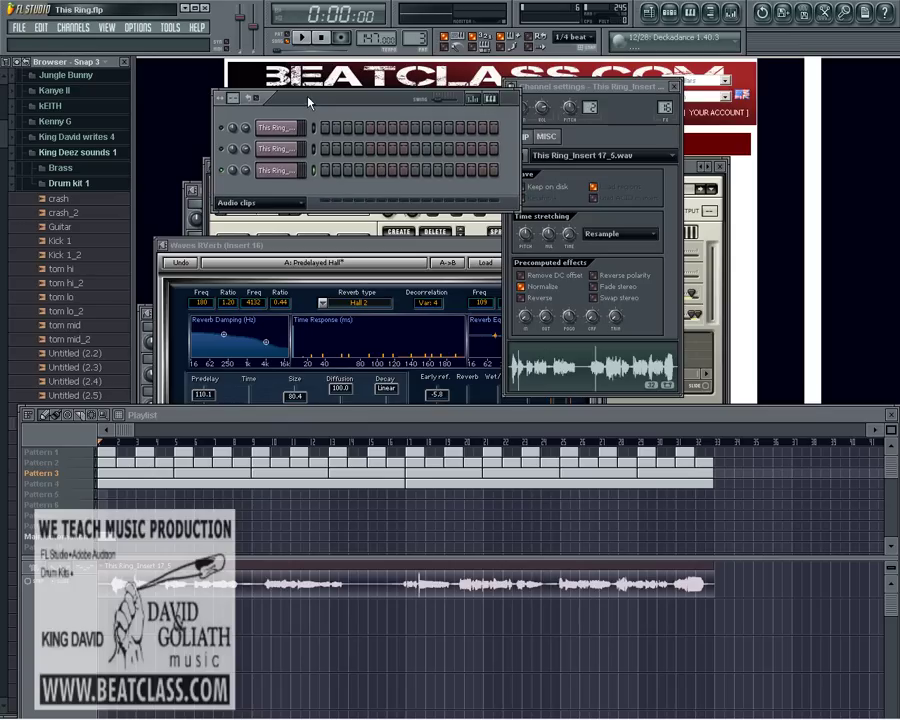
pyautogui.press('F6')
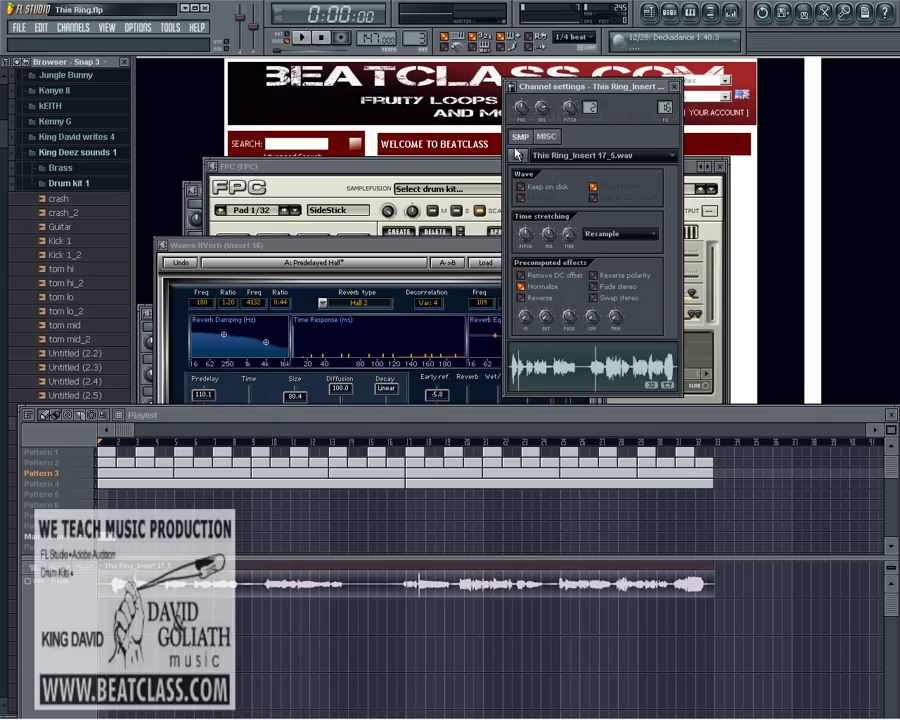
pyautogui.click(671, 15)
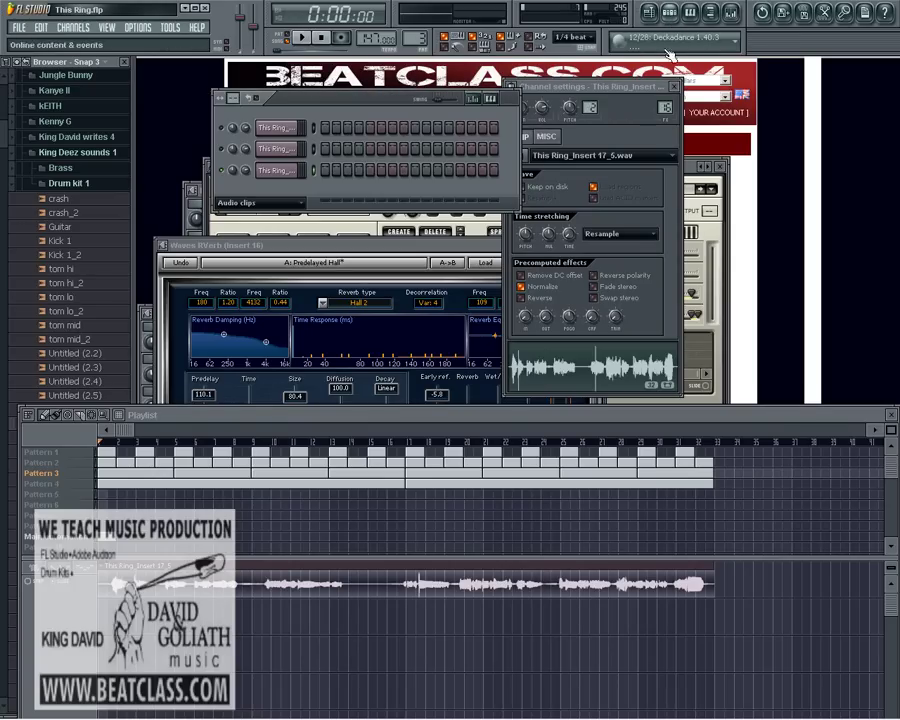
# - Raise the playlist window so its pattern tracks and the This Ring_Insert 17_5 audio clip are fully uncovered
pyautogui.moveTo(600, 418); pyautogui.dragTo(594, 268)
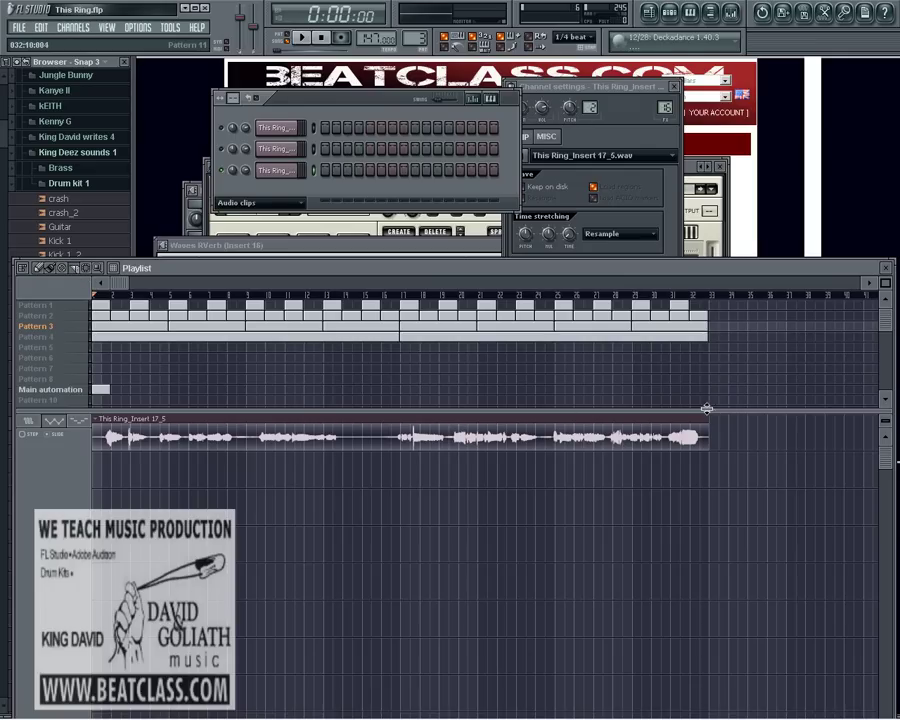
pyautogui.moveTo(720, 424); pyautogui.dragTo(718, 462)
pyautogui.moveTo(750, 276); pyautogui.dragTo(803, 297)
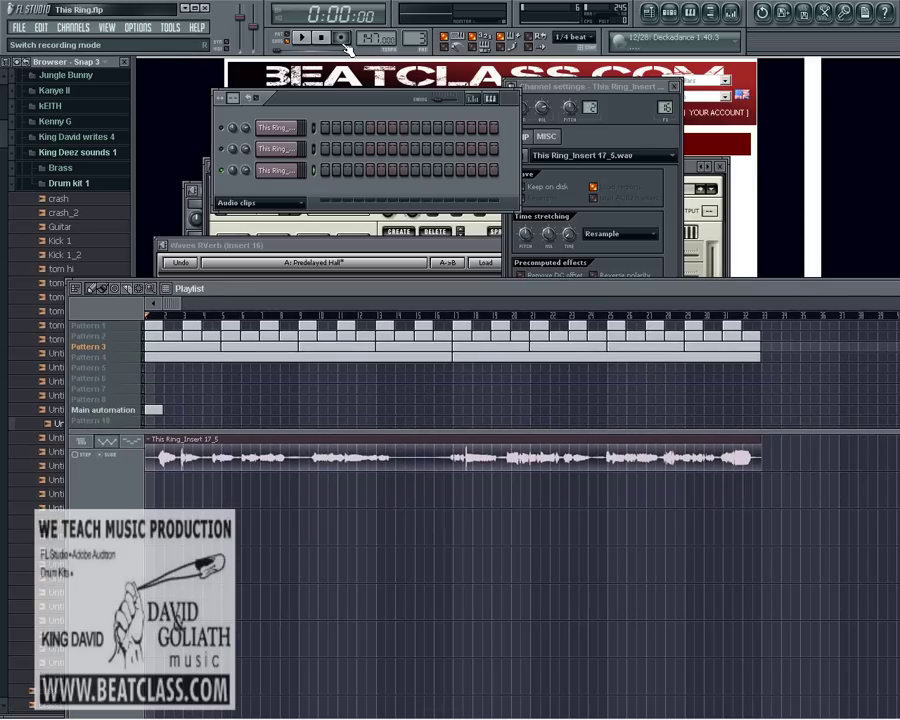
pyautogui.moveTo(371, 299); pyautogui.dragTo(347, 139)
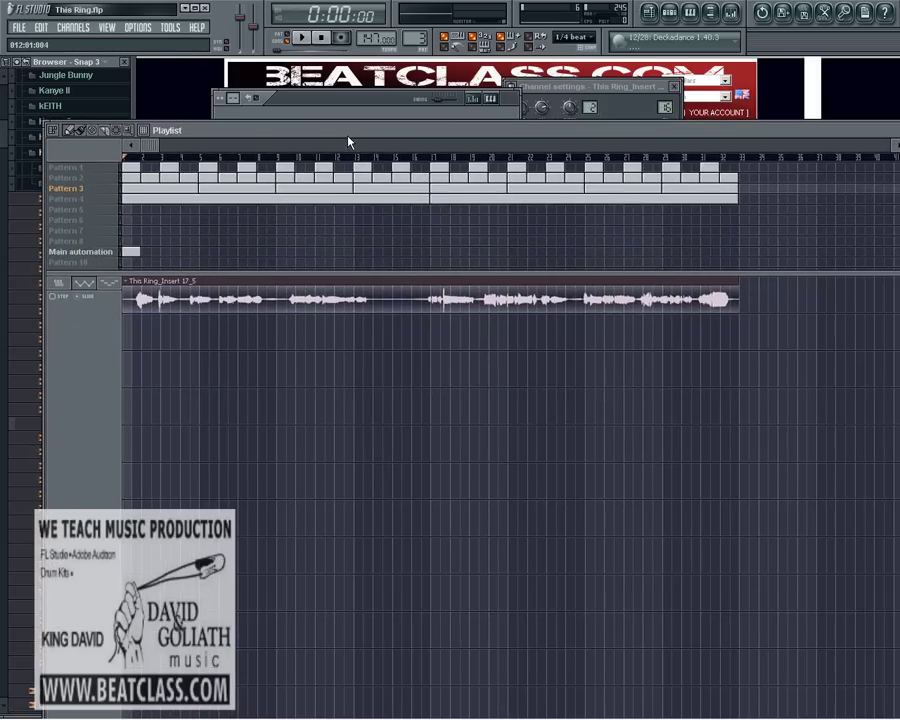
# - Play the song with the recorded vocal clip, shift the playlist window during playback, and stop the song
pyautogui.click(302, 41)
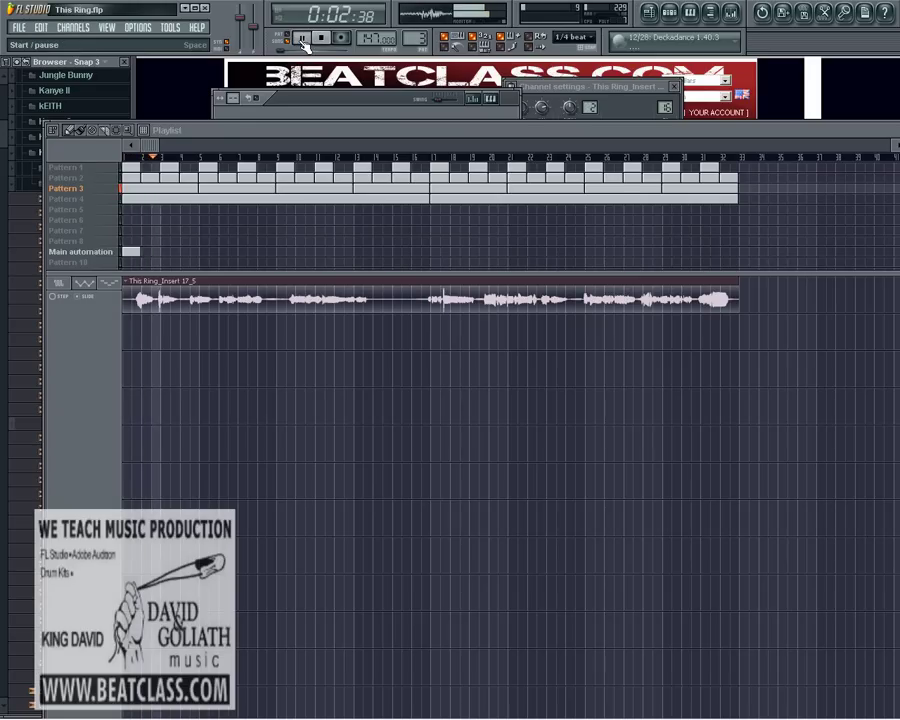
pyautogui.moveTo(373, 140); pyautogui.dragTo(374, 268)
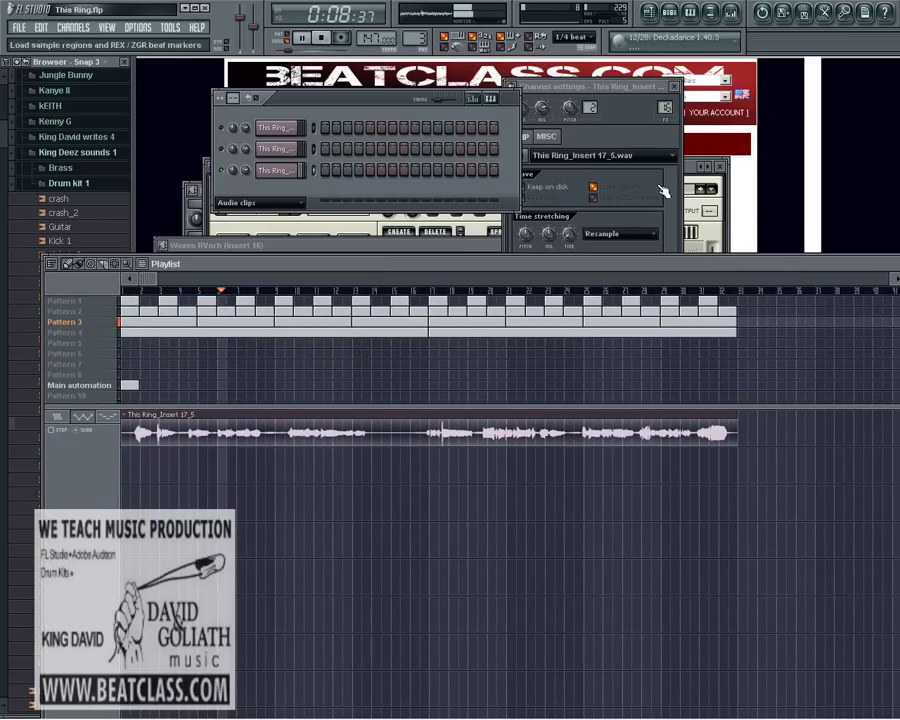
pyautogui.moveTo(577, 268); pyautogui.dragTo(560, 194)
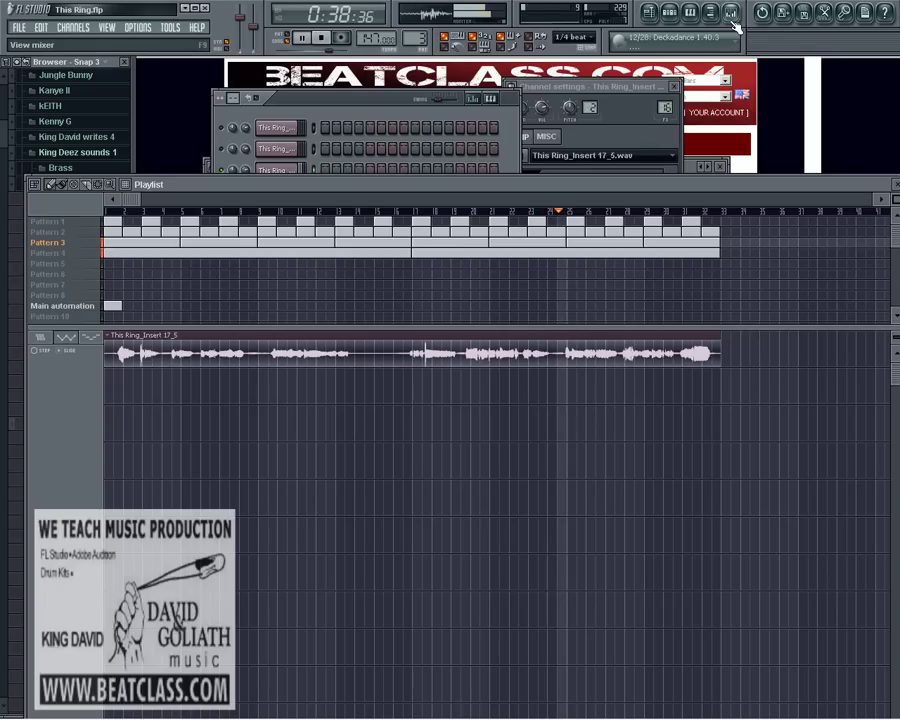
pyautogui.click(327, 44)
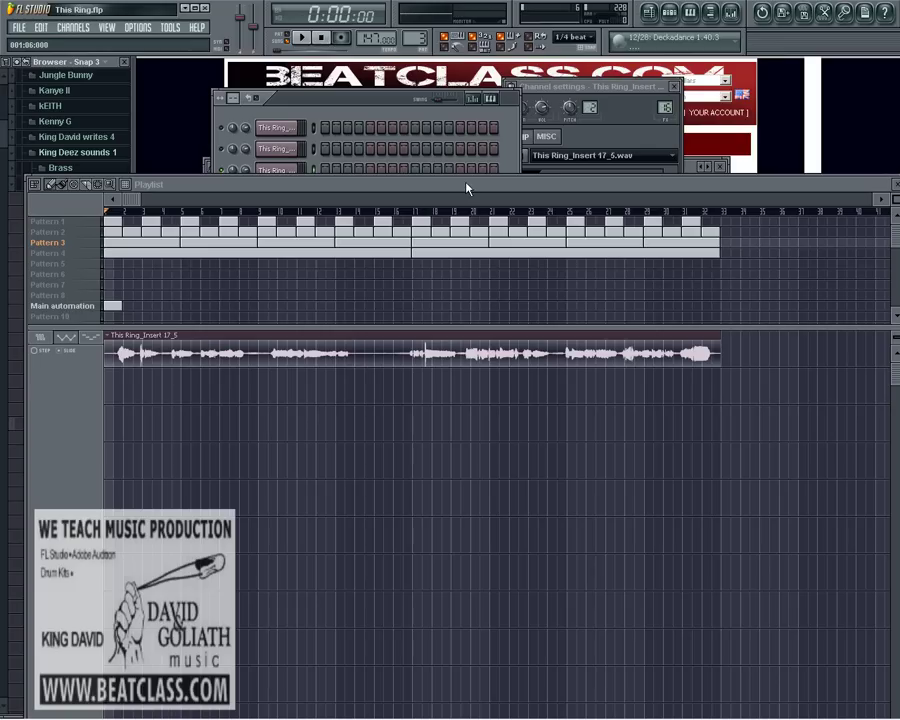
# - Set the song position to bar 21 in the playlist and move the playlist window over the channel list
pyautogui.moveTo(466, 188)
pyautogui.mouseDown()
pyautogui.moveTo(456, 372)
pyautogui.moveTo(466, 207)
pyautogui.mouseUp()
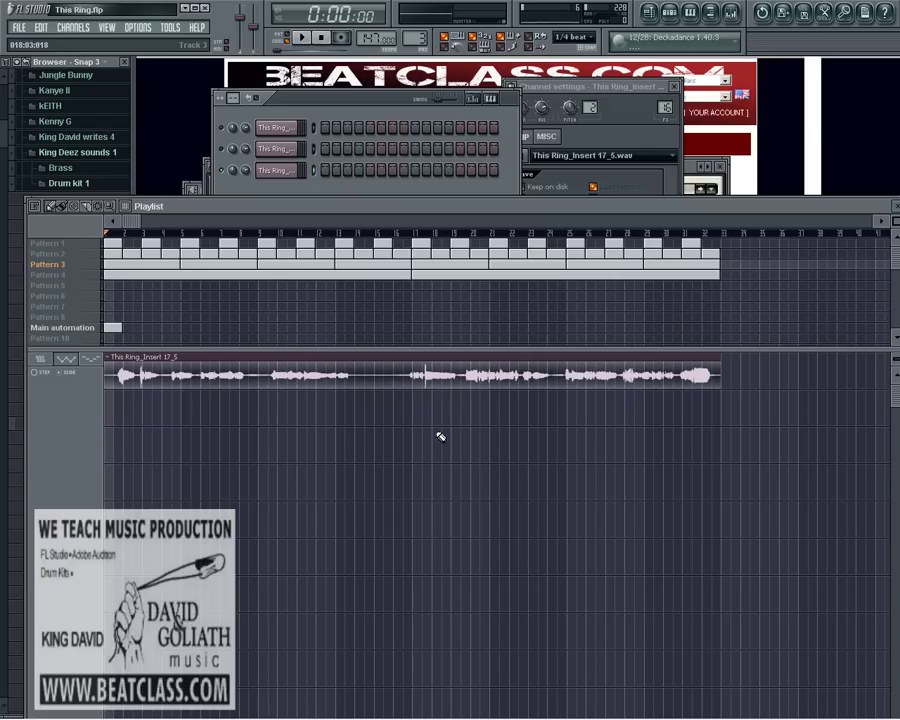
pyautogui.click(494, 236)
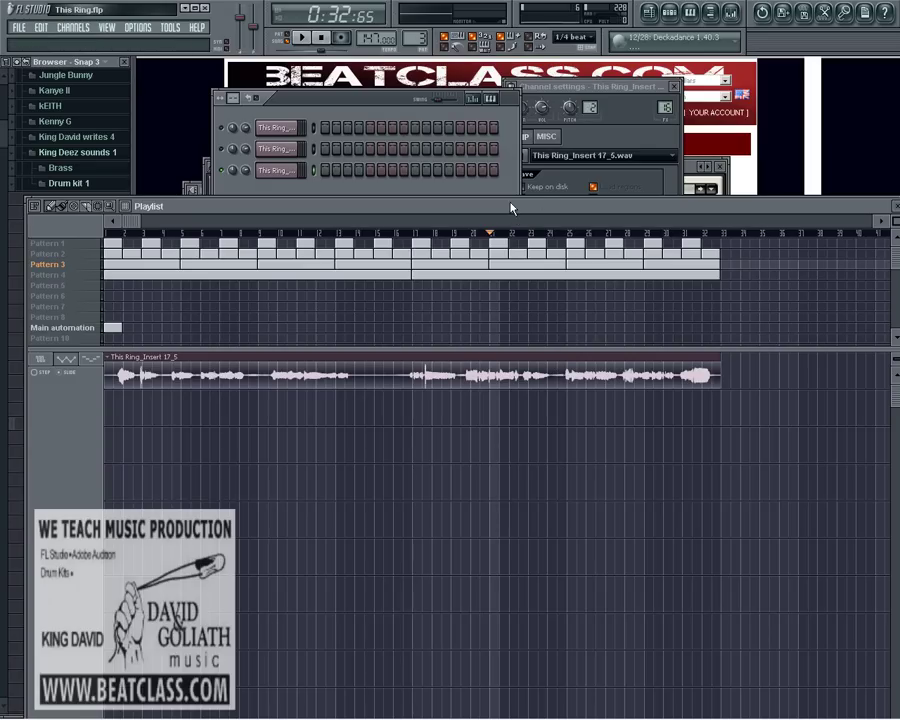
pyautogui.moveTo(511, 208); pyautogui.dragTo(514, 149)
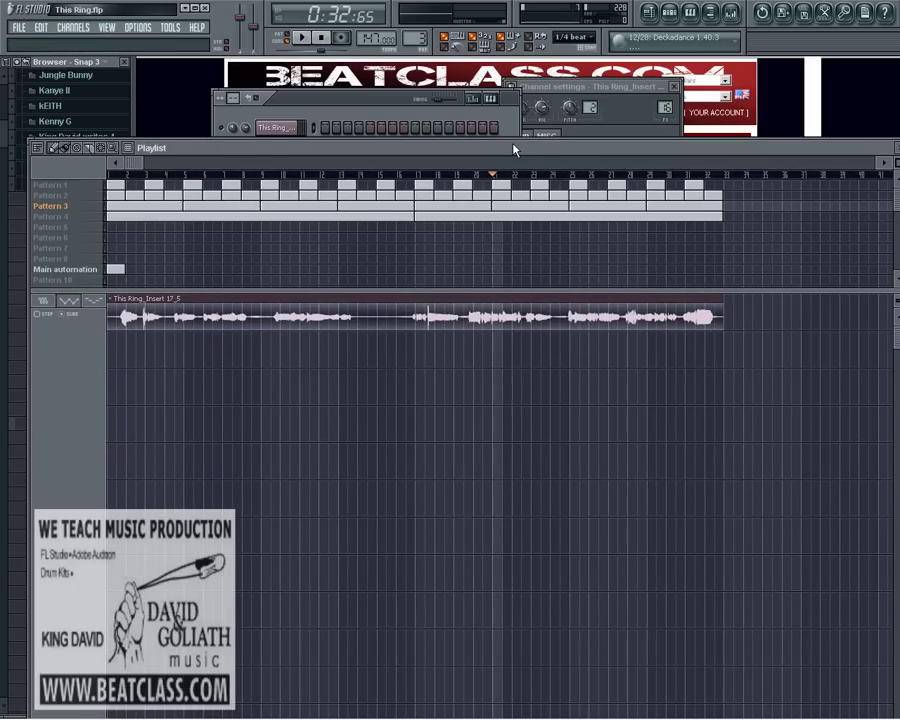